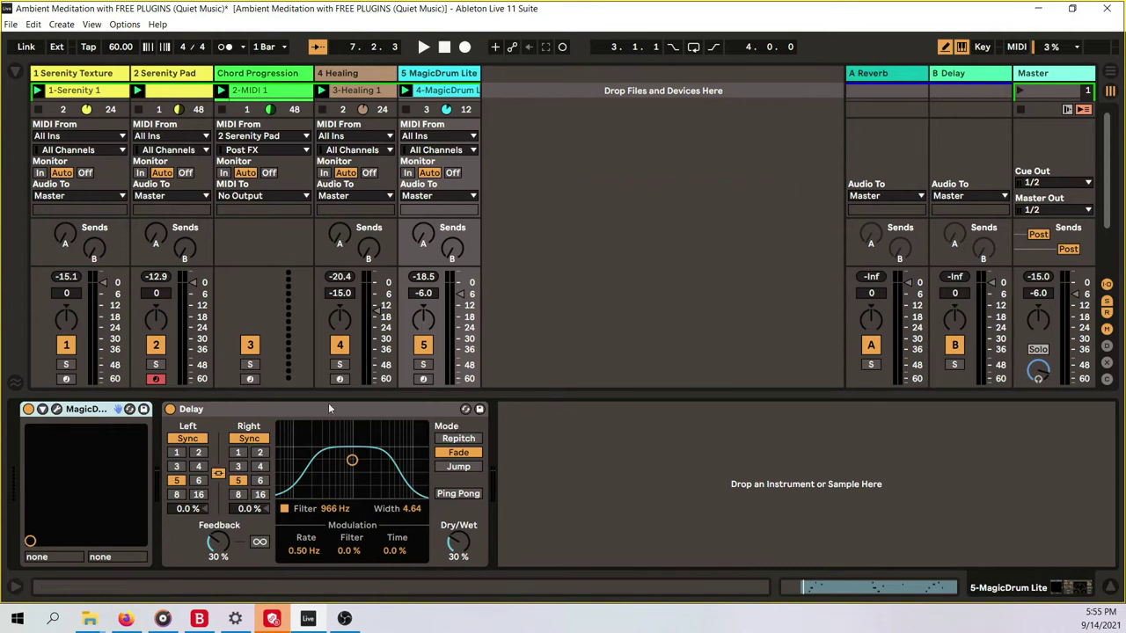
Maximize Firefox and open the MagicDrum Lite page from the FREE PLUG-INS menu.
click(127, 620)
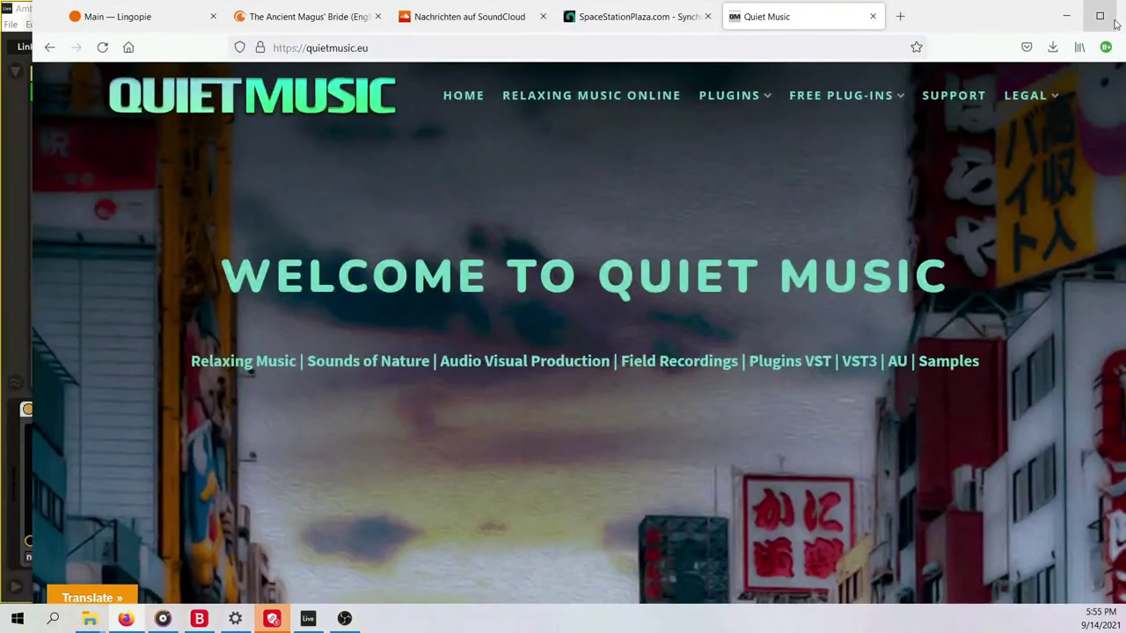
click(1100, 16)
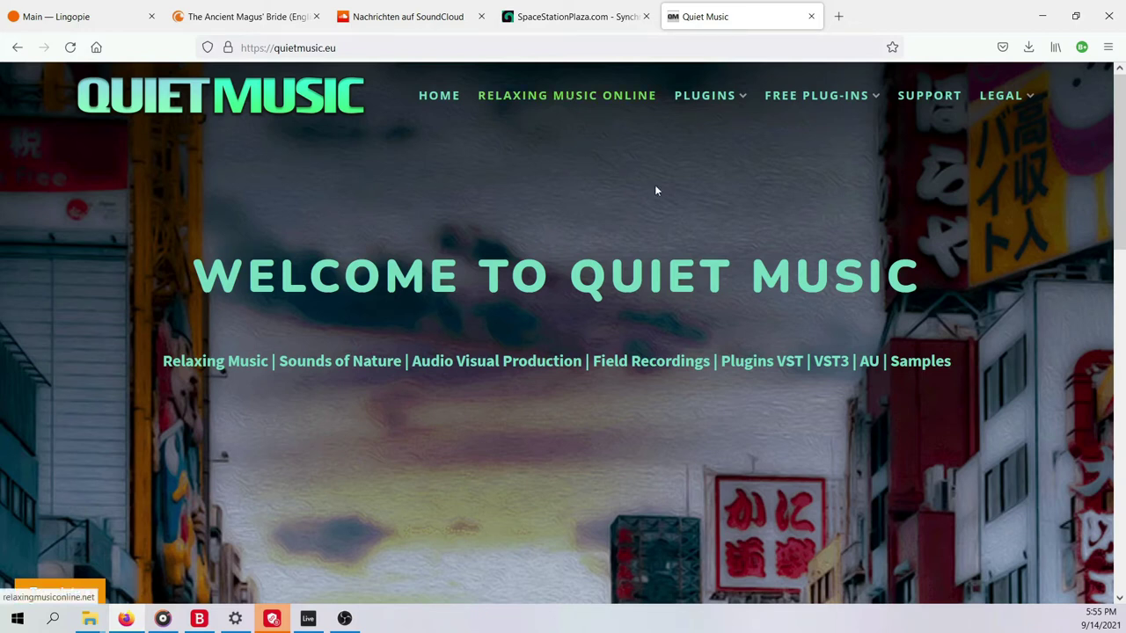
mouse_move(839, 97)
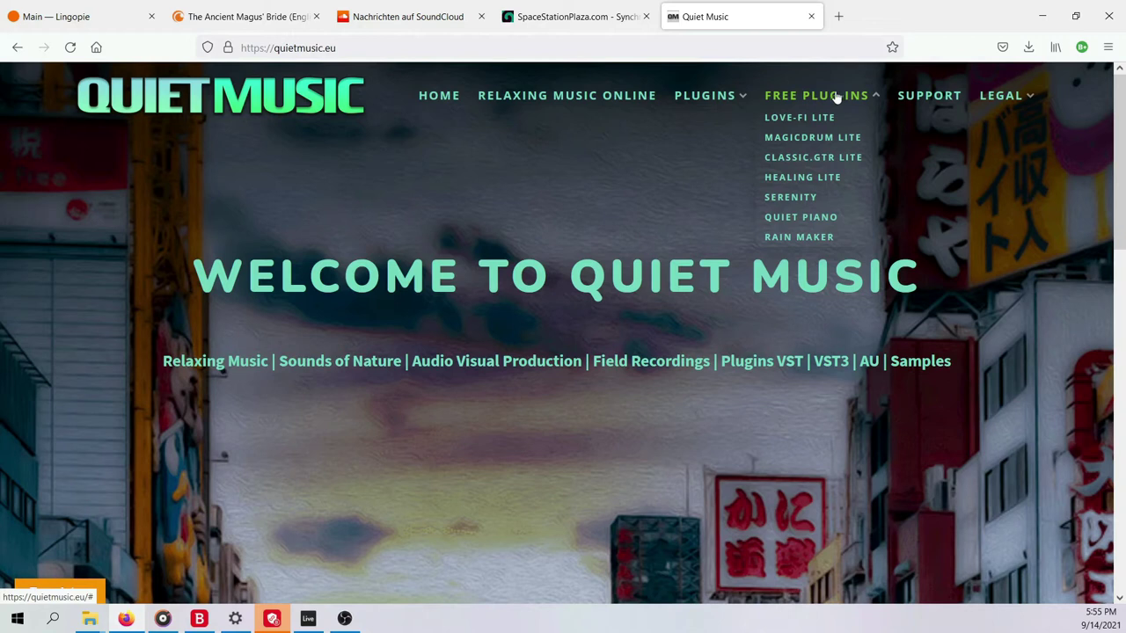
click(831, 148)
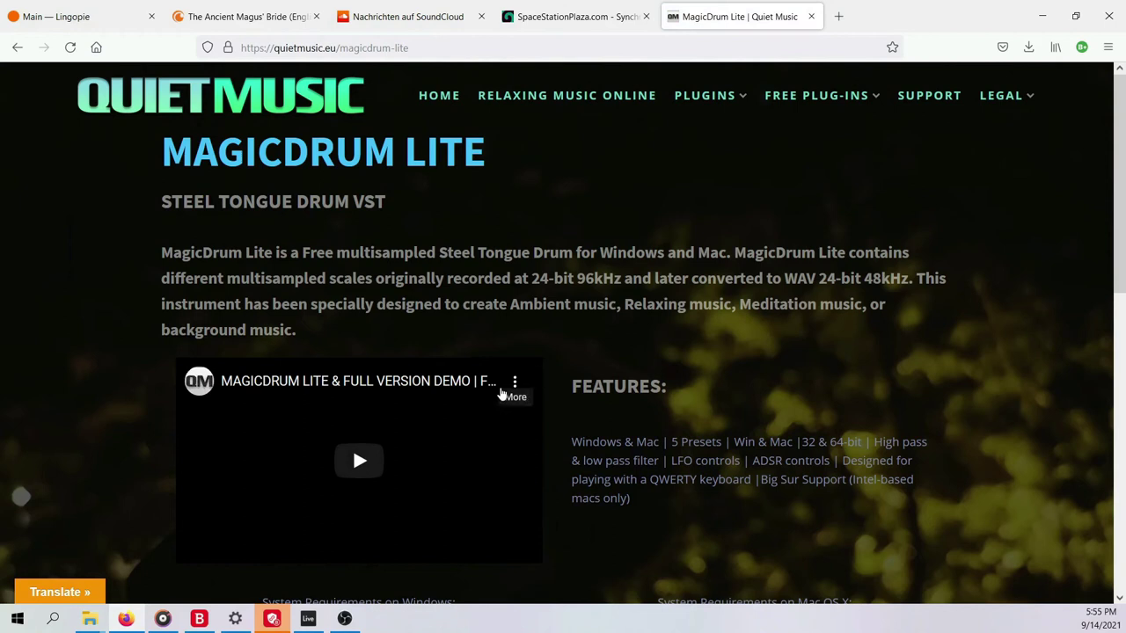
Scroll through the MagicDrum Lite description, demo video and features.
scroll(840, 352, down, 1)
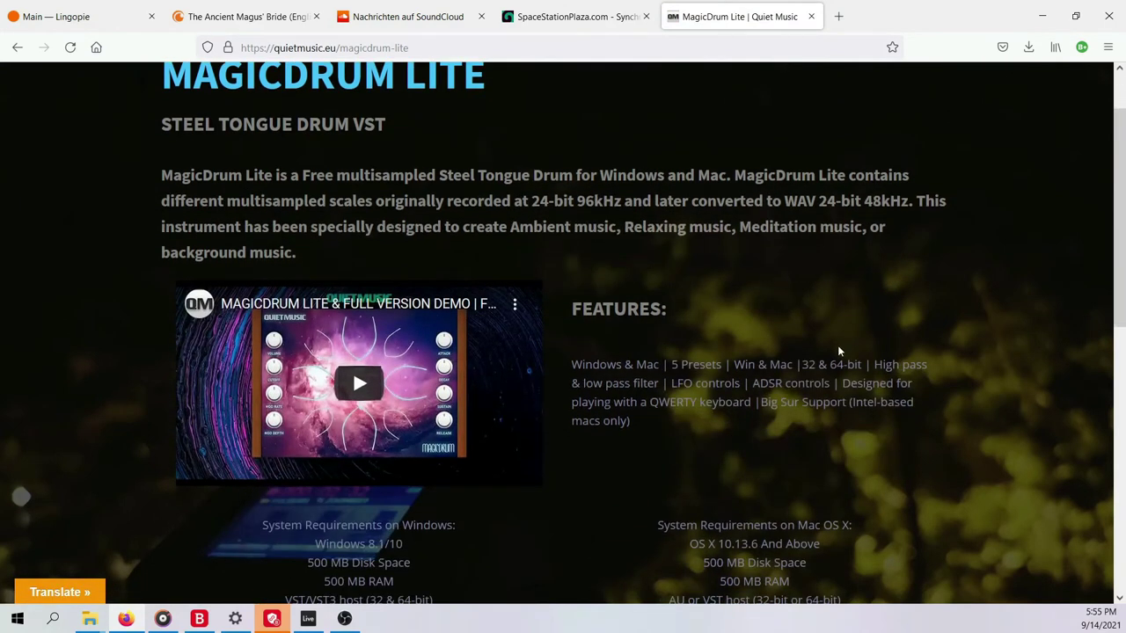
scroll(834, 349, down, 1)
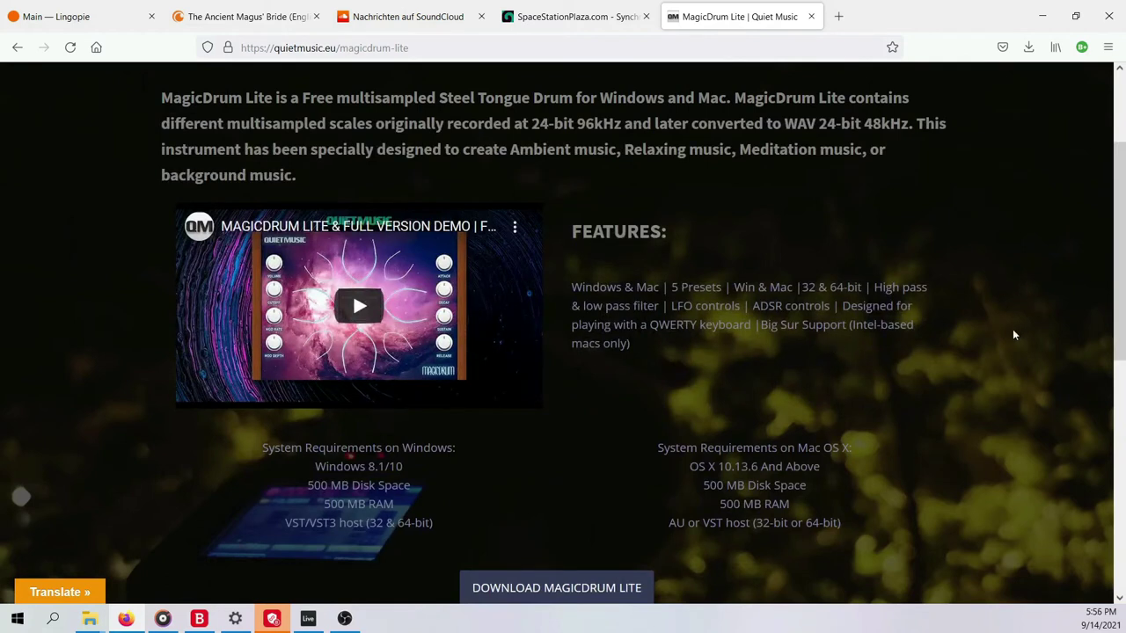
scroll(947, 365, up, 3)
scroll(948, 364, down, 3)
scroll(877, 369, up, 2)
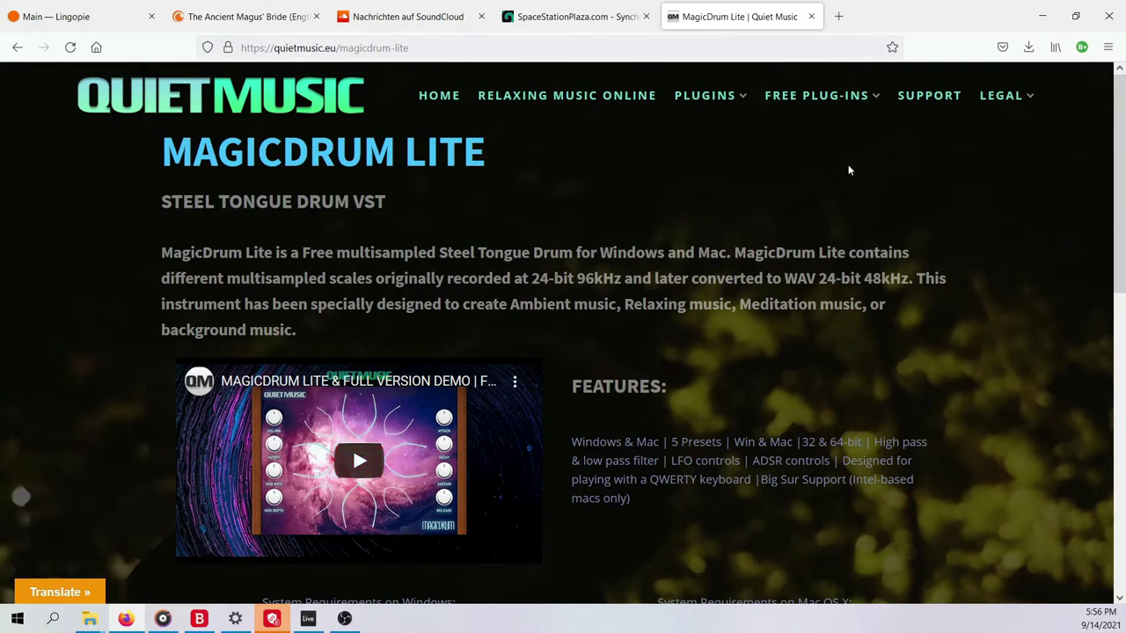
mouse_move(860, 95)
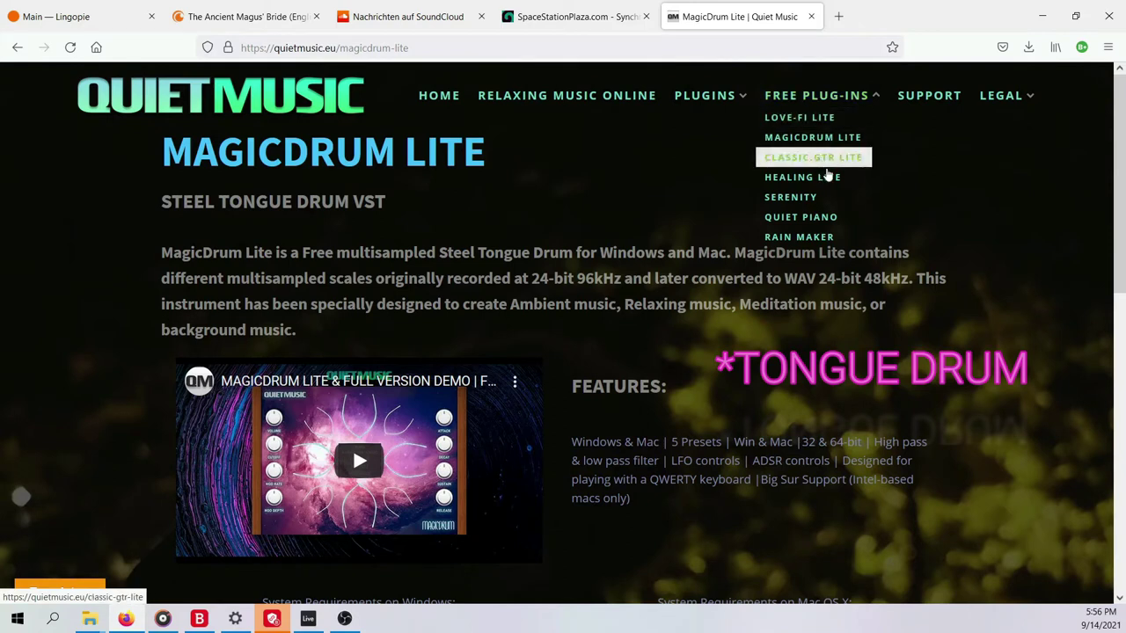
Open the Healing Lite plug-in page and skim through it.
click(830, 181)
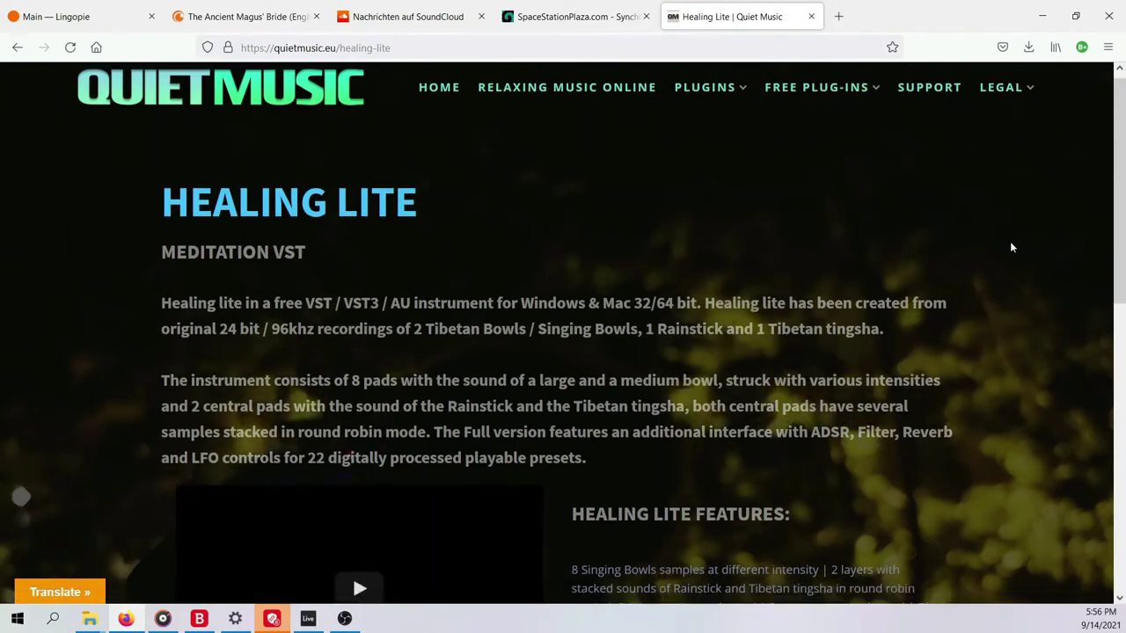
scroll(1008, 243, down, 2)
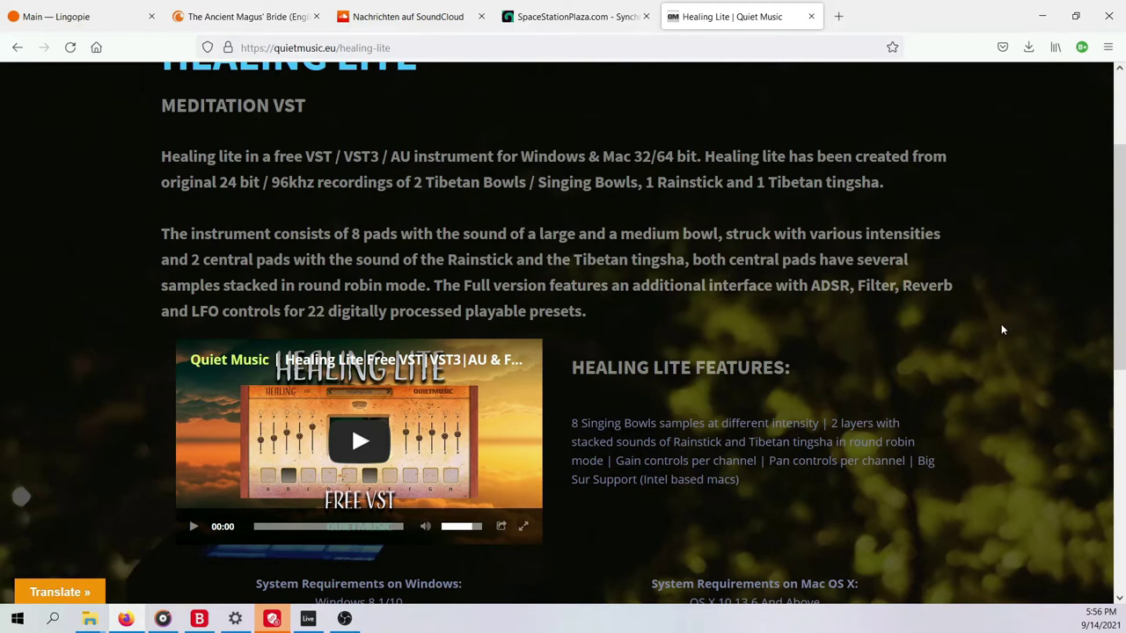
scroll(1001, 329, up, 2)
Open the Serenity plug-in page and browse its description and features.
mouse_move(836, 95)
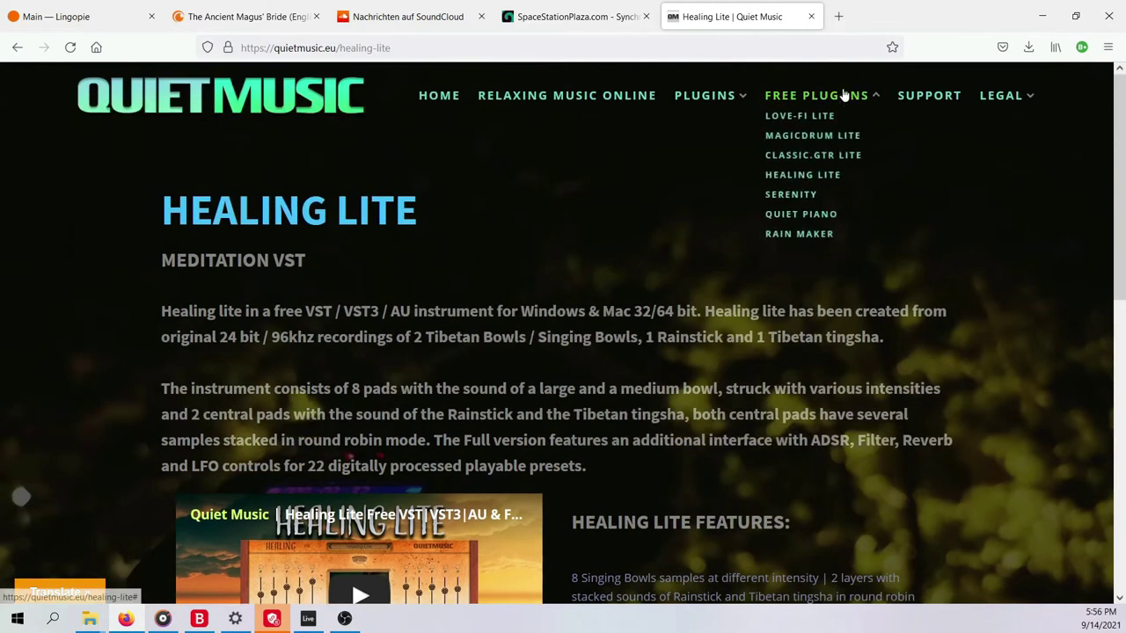
click(812, 199)
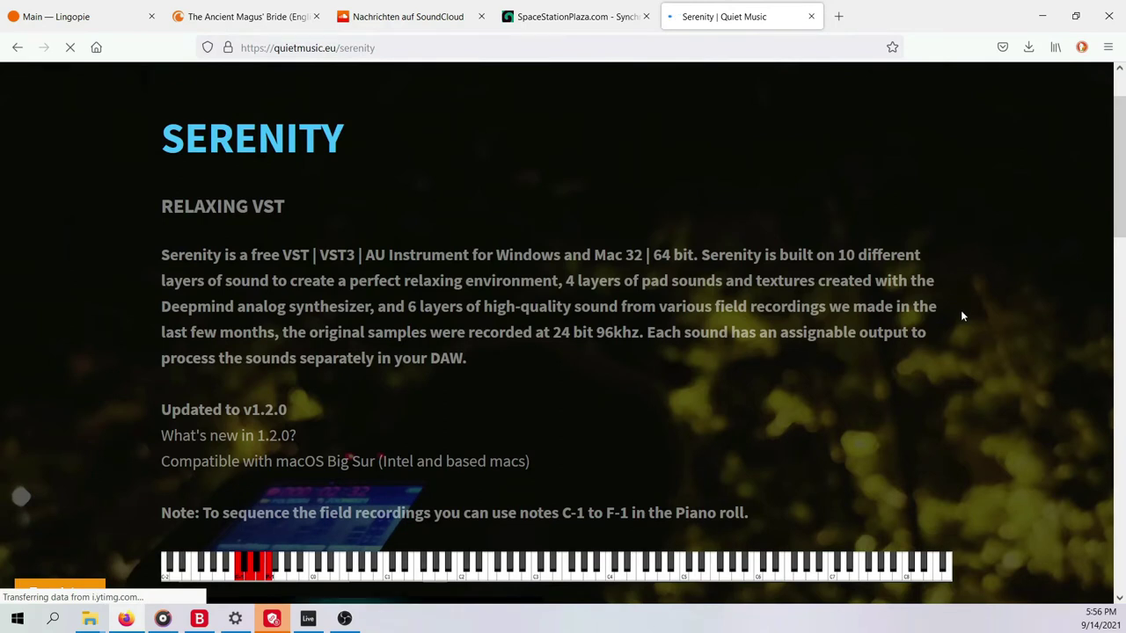
scroll(960, 309, down, 5)
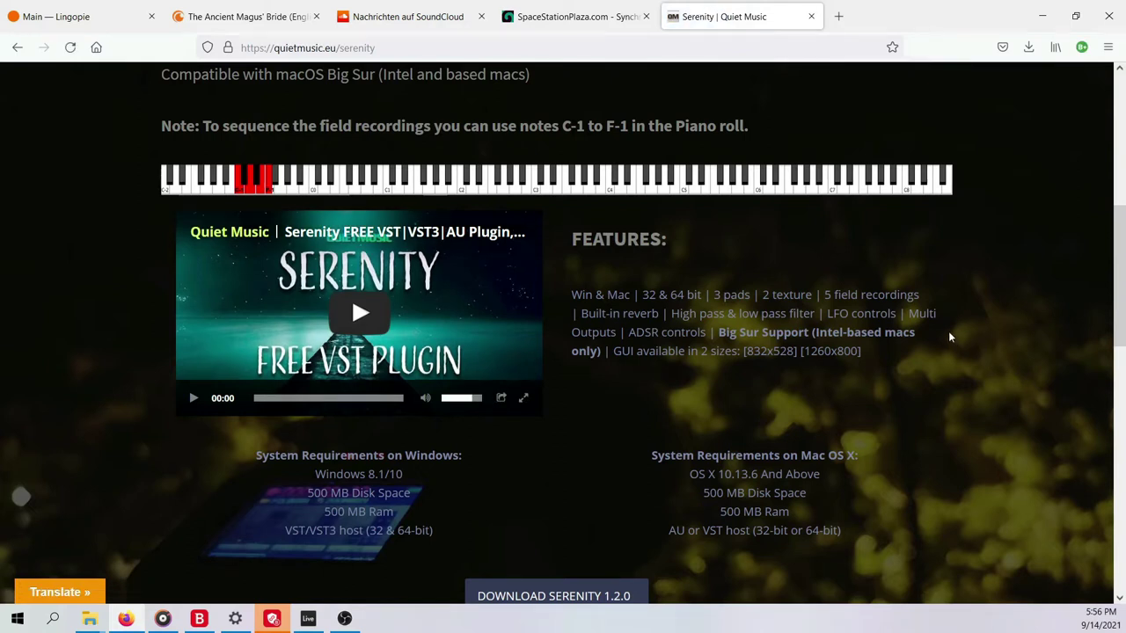
scroll(948, 330, up, 5)
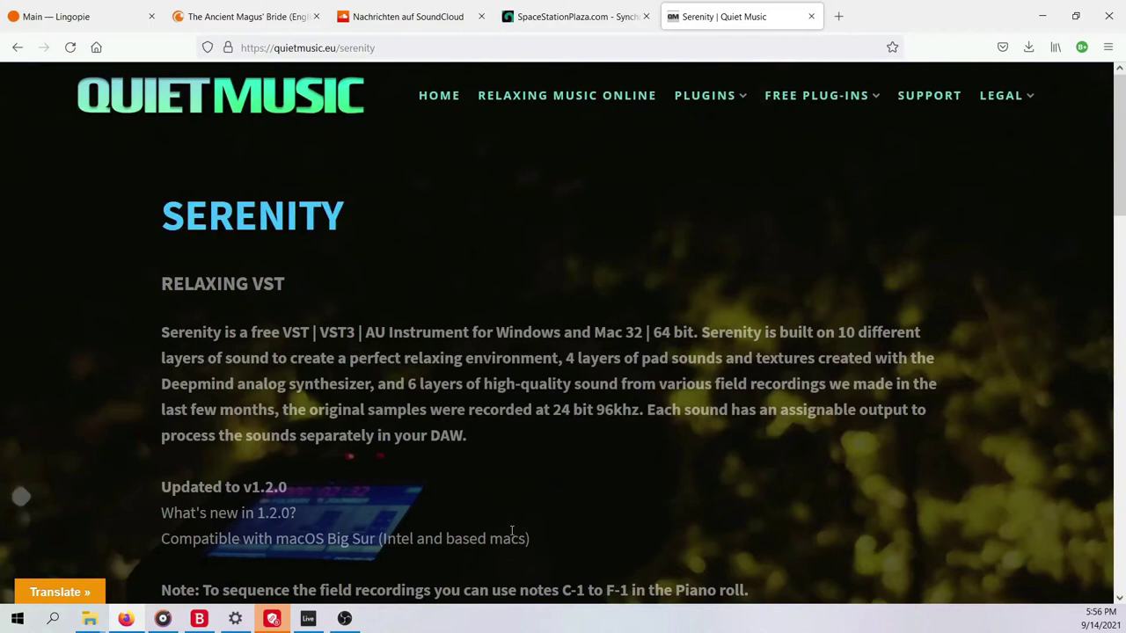
Return to Live and compare the Serenity Texture and Serenity Pad device chains.
click(308, 620)
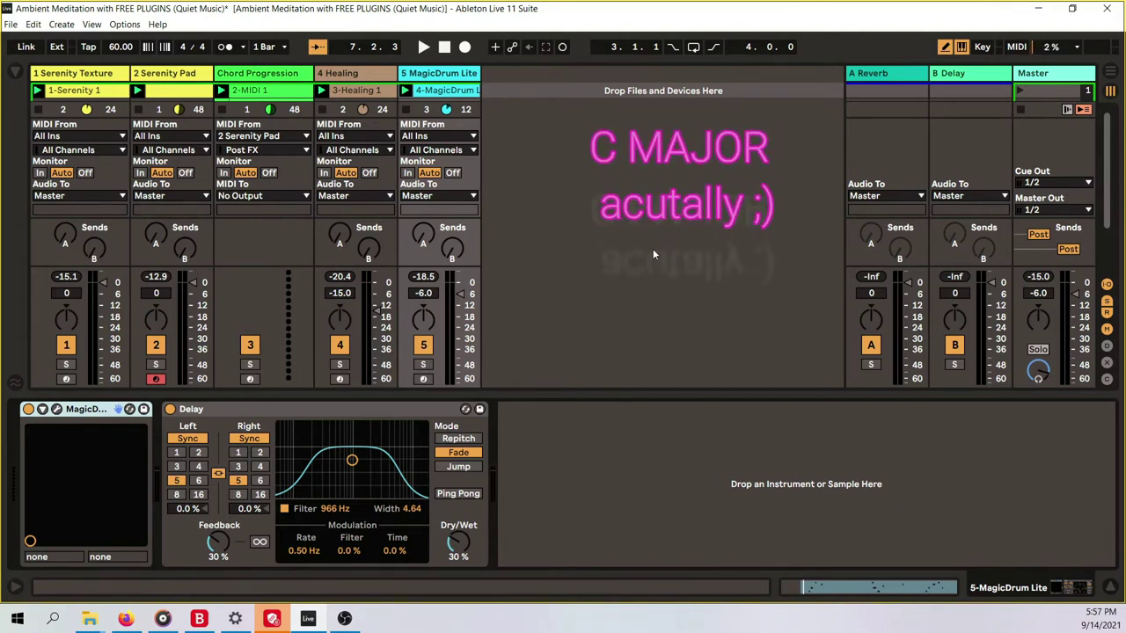
click(88, 77)
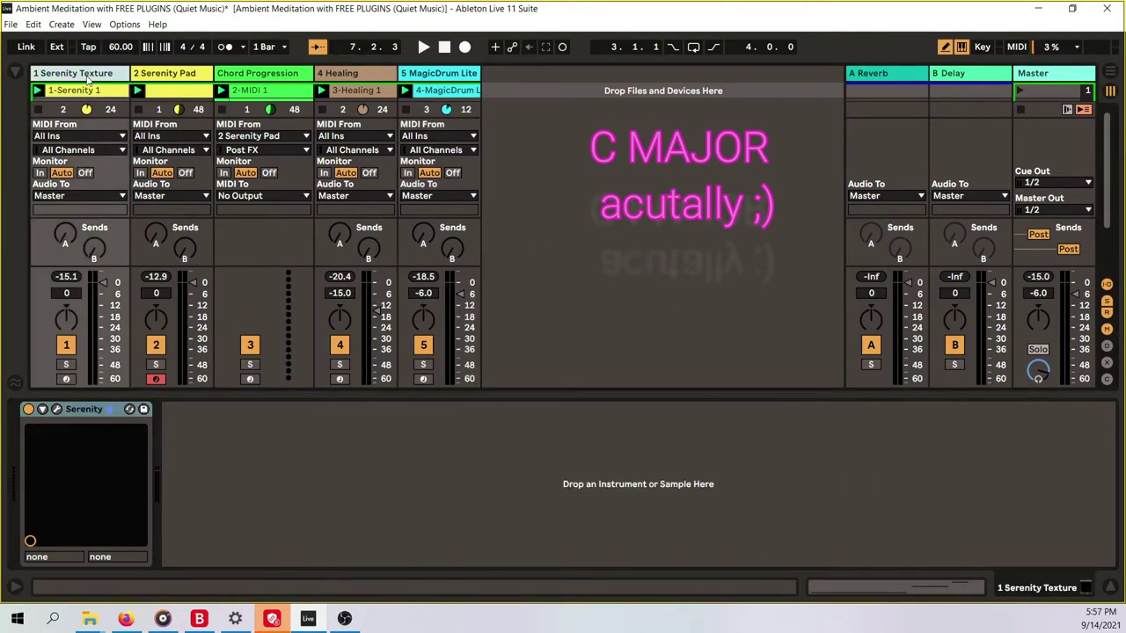
click(158, 78)
click(84, 77)
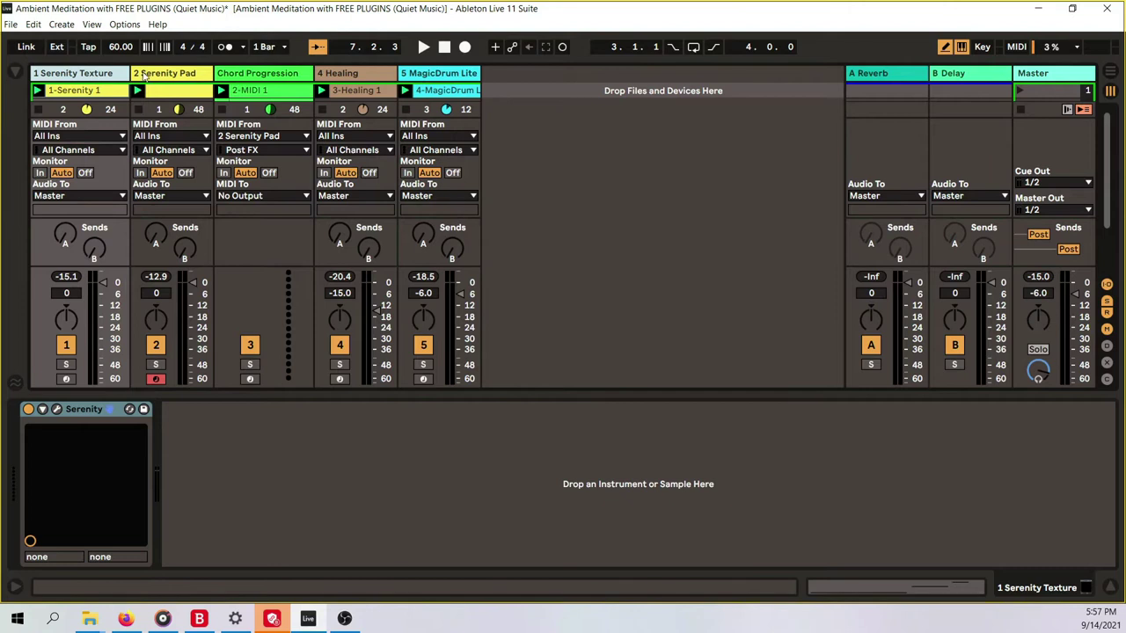
click(182, 76)
click(97, 75)
click(189, 74)
Check the Healing and MagicDrum Lite devices, stop all clips, and reselect Serenity Texture.
click(360, 76)
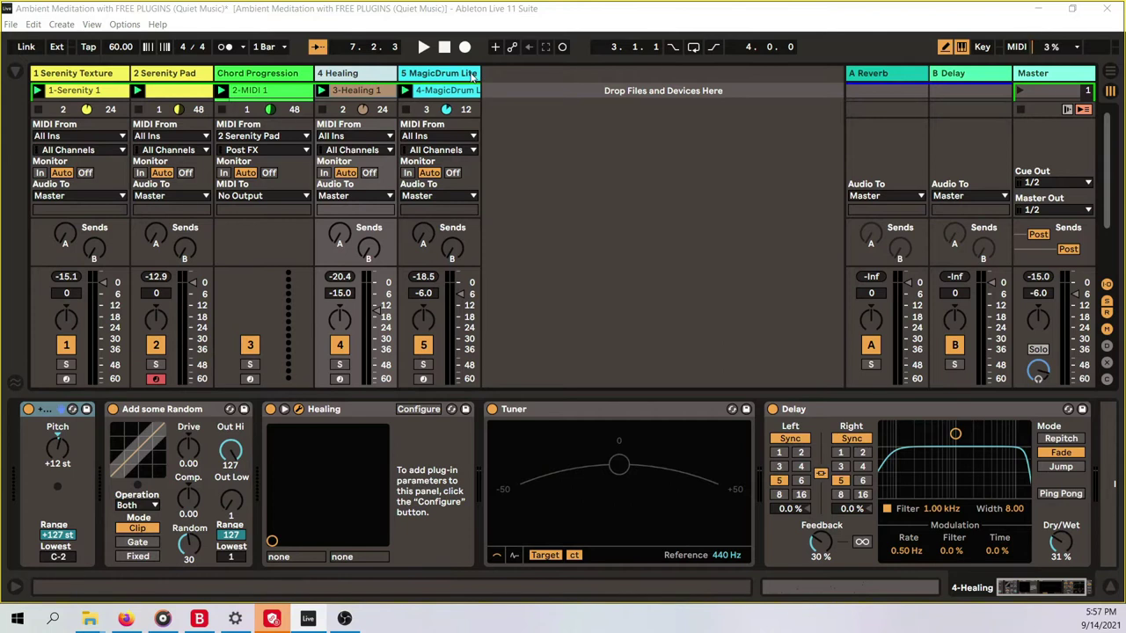
click(444, 76)
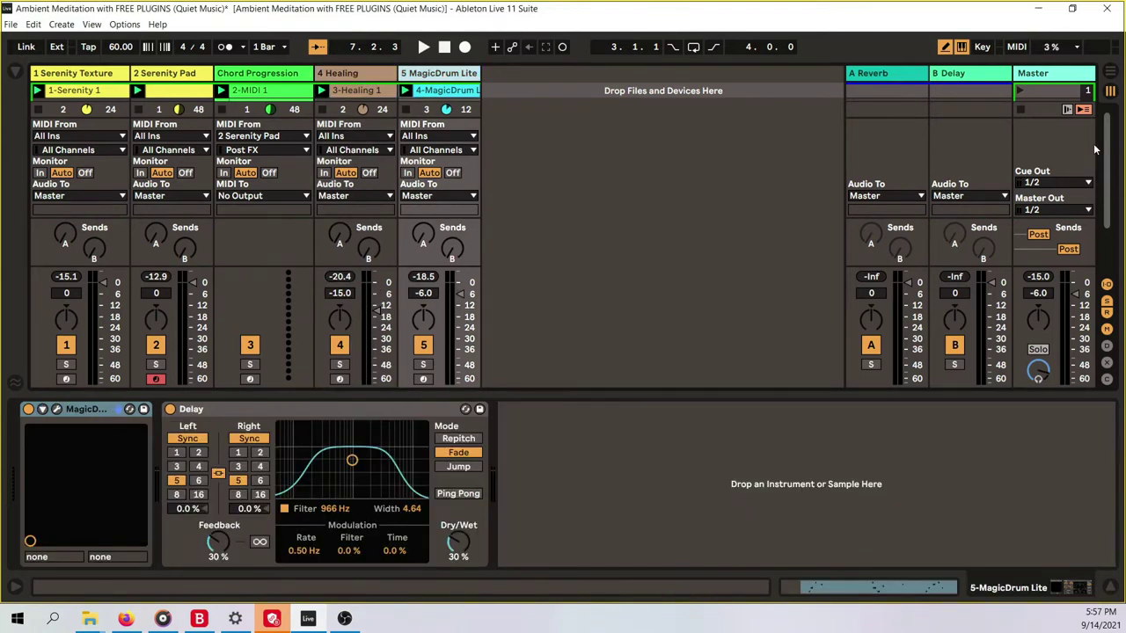
click(1084, 110)
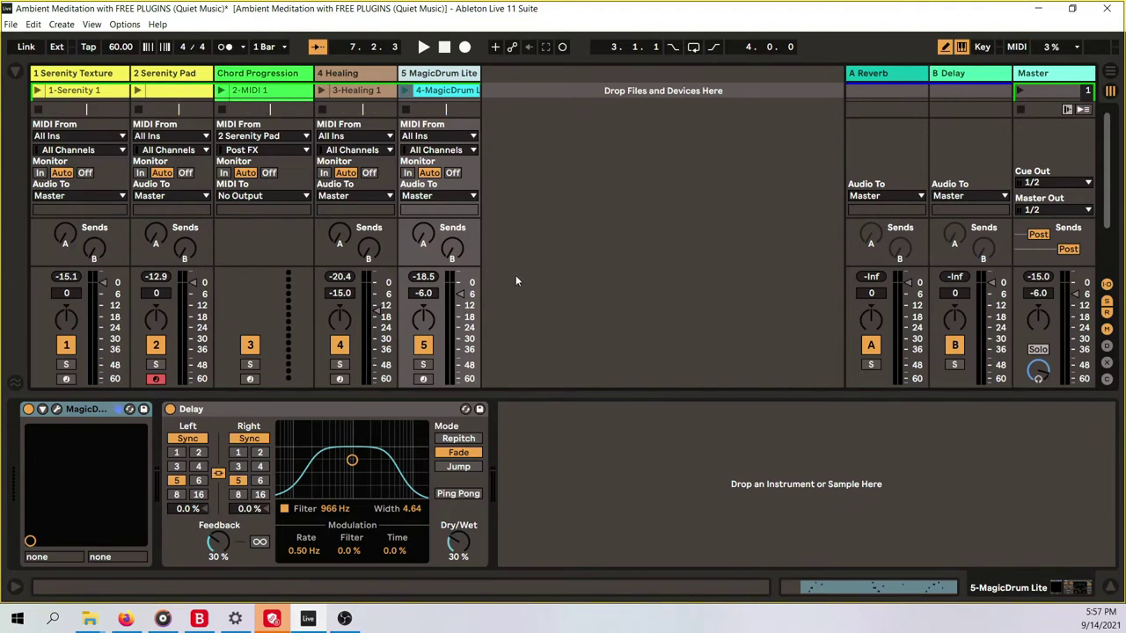
click(91, 75)
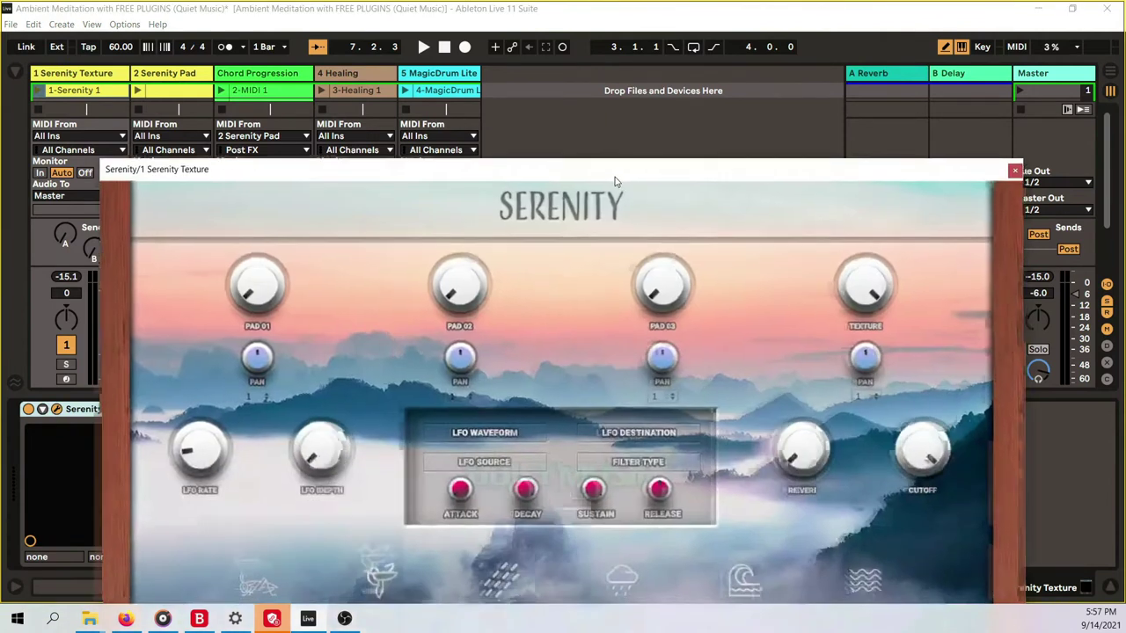
Resize the Serenity window, view the 1-Serenity 1 clip's notes and start it playing.
drag(615, 177, 620, 6)
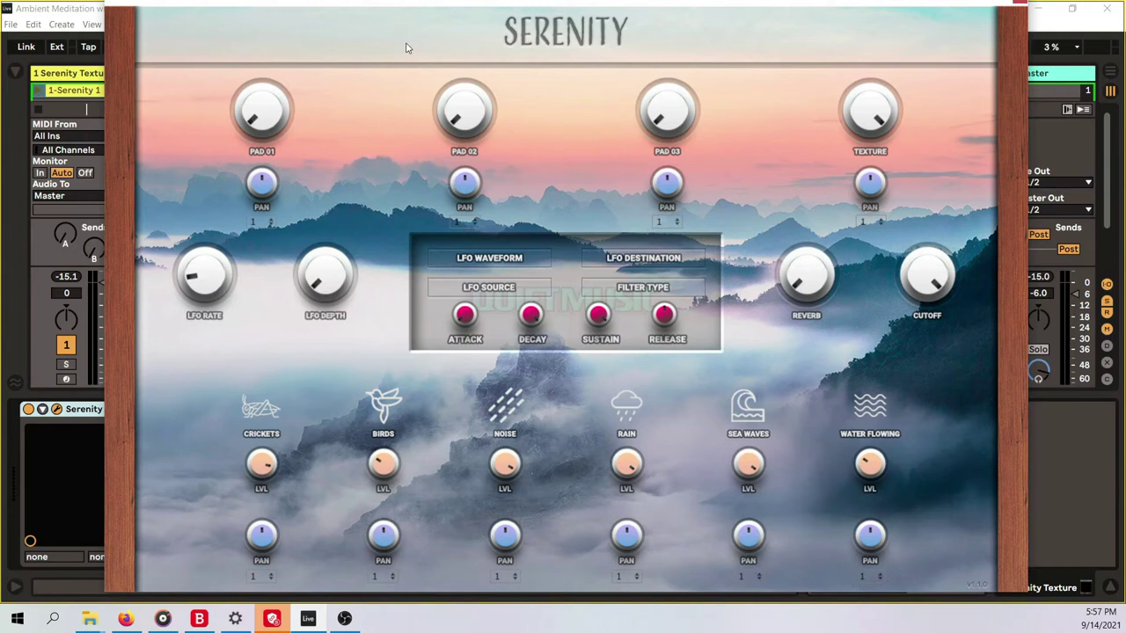
drag(408, 8, 419, 106)
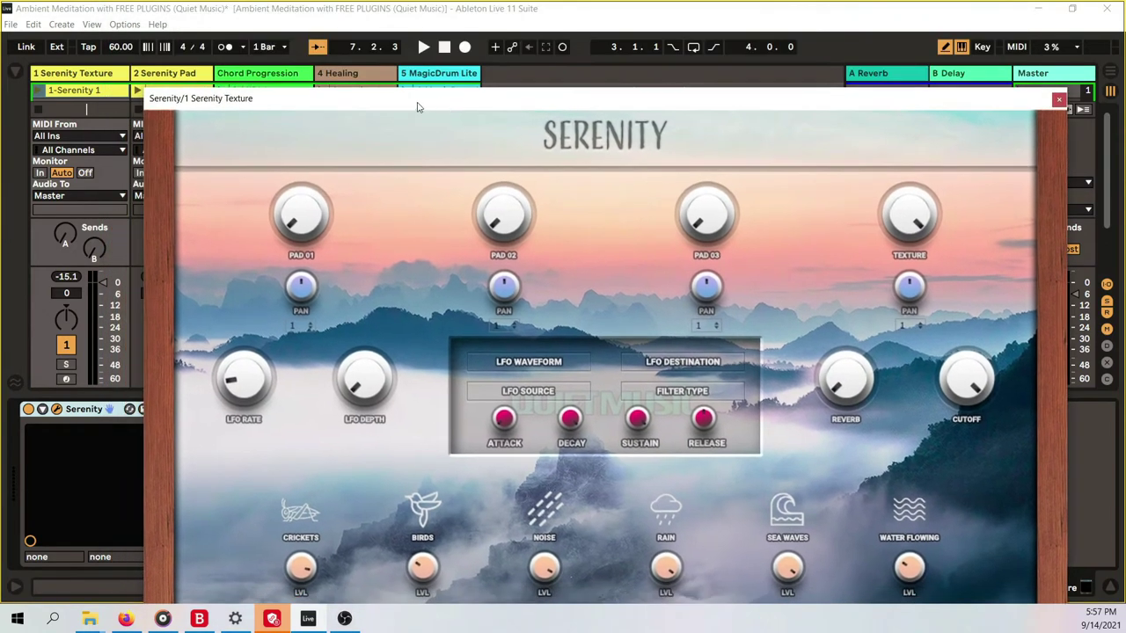
click(88, 93)
drag(312, 104, 315, 427)
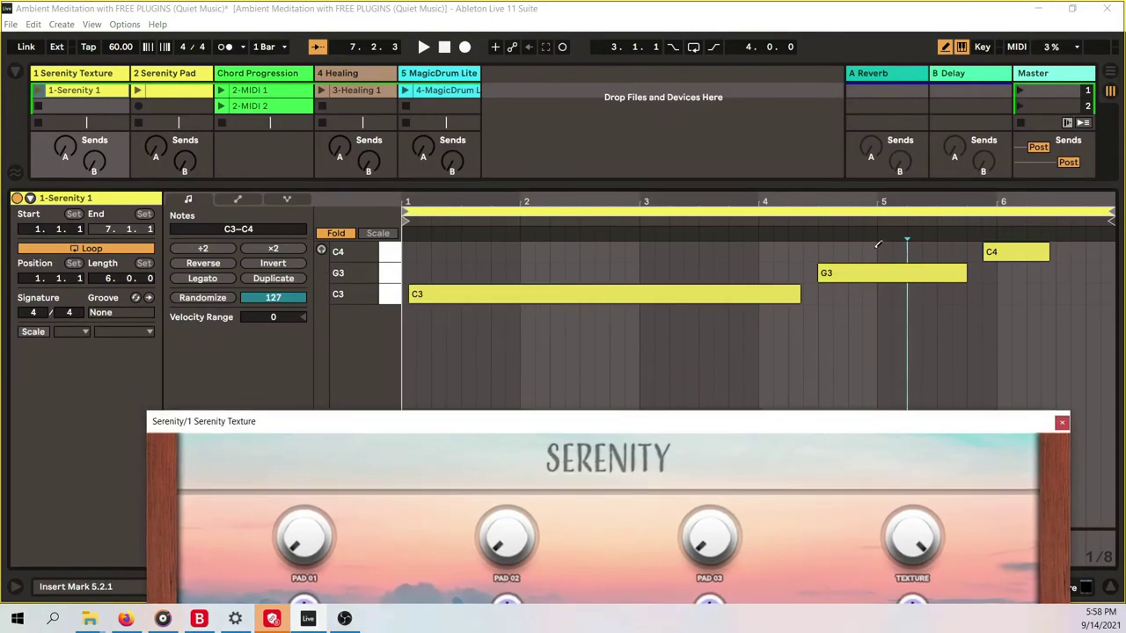
click(39, 93)
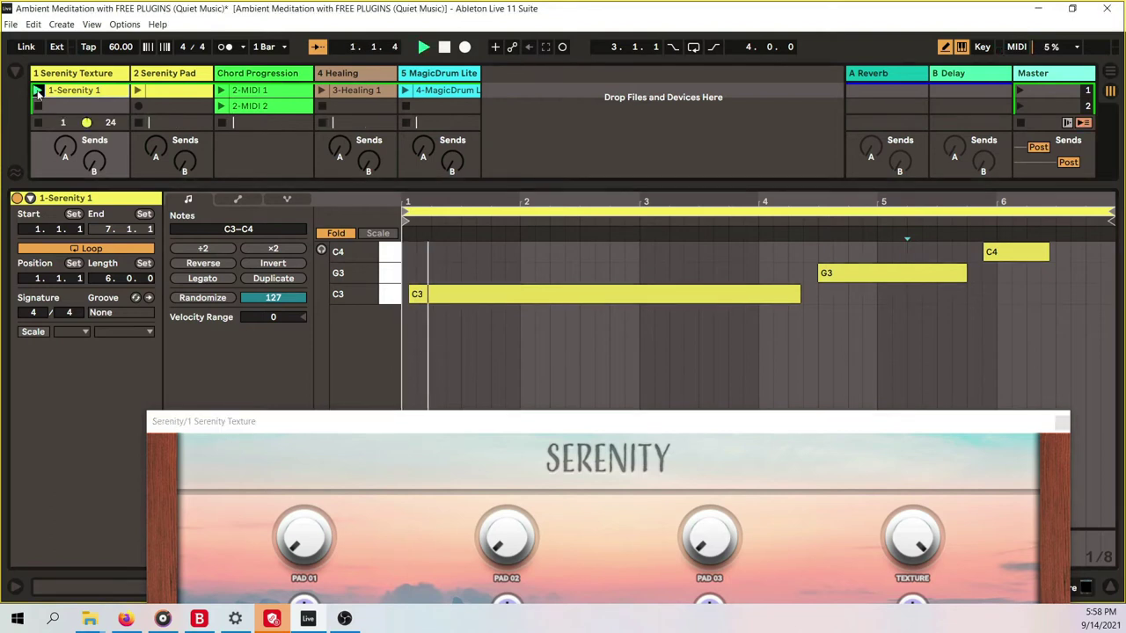
Move the Serenity window up and switch on the Birds and Water Flowing sounds.
click(478, 423)
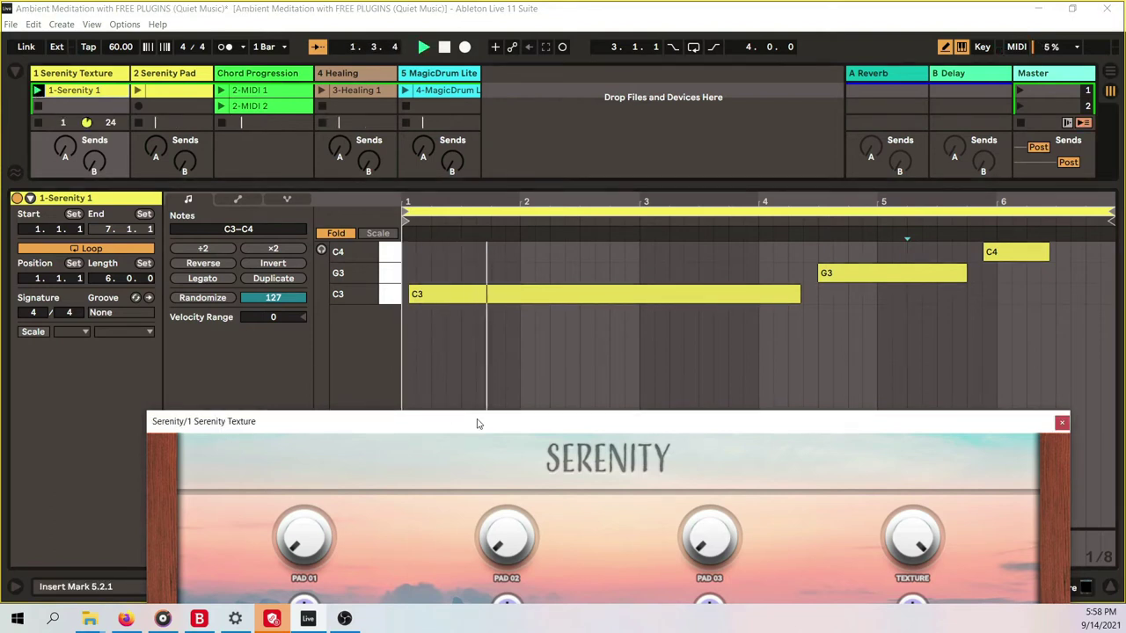
drag(477, 423, 435, 358)
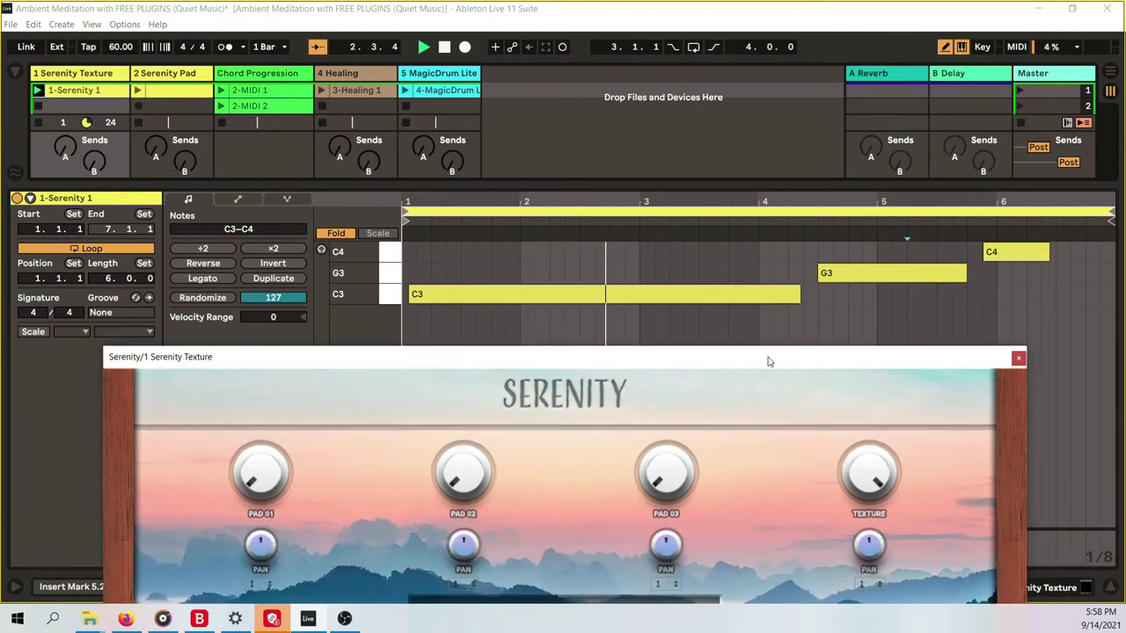
drag(768, 363, 659, 347)
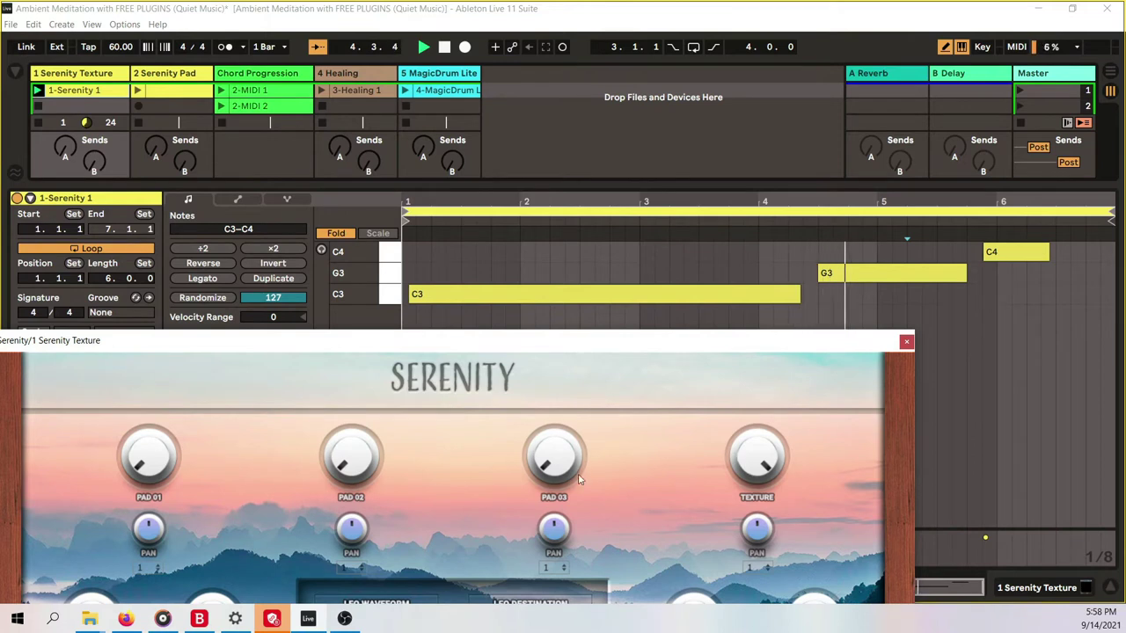
drag(752, 346, 922, 31)
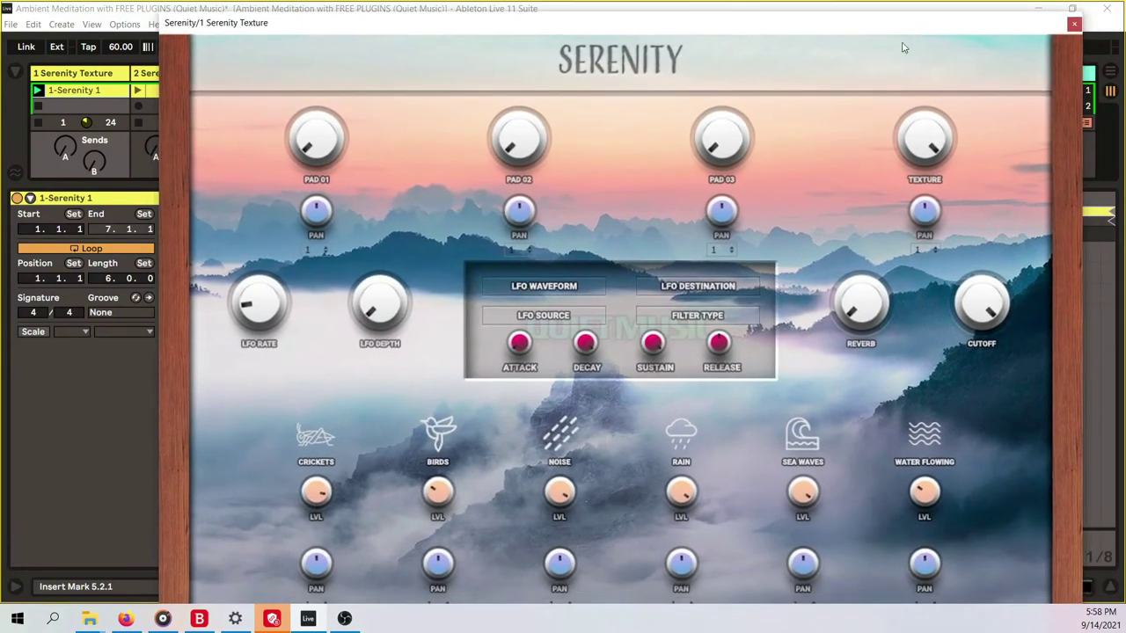
click(437, 436)
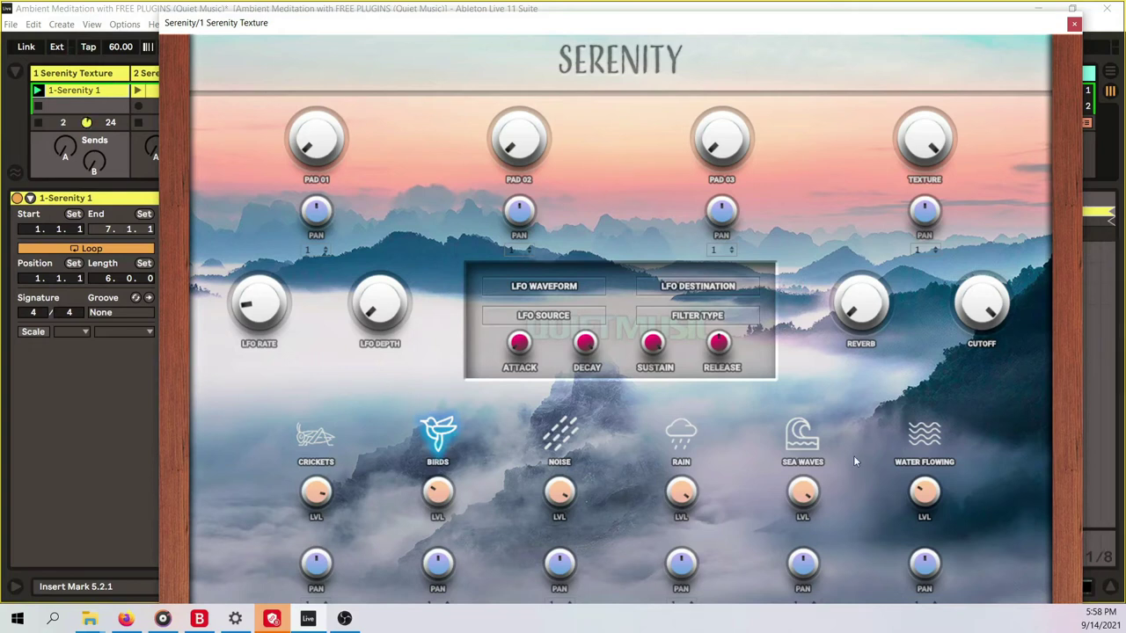
click(927, 442)
drag(910, 28, 876, 66)
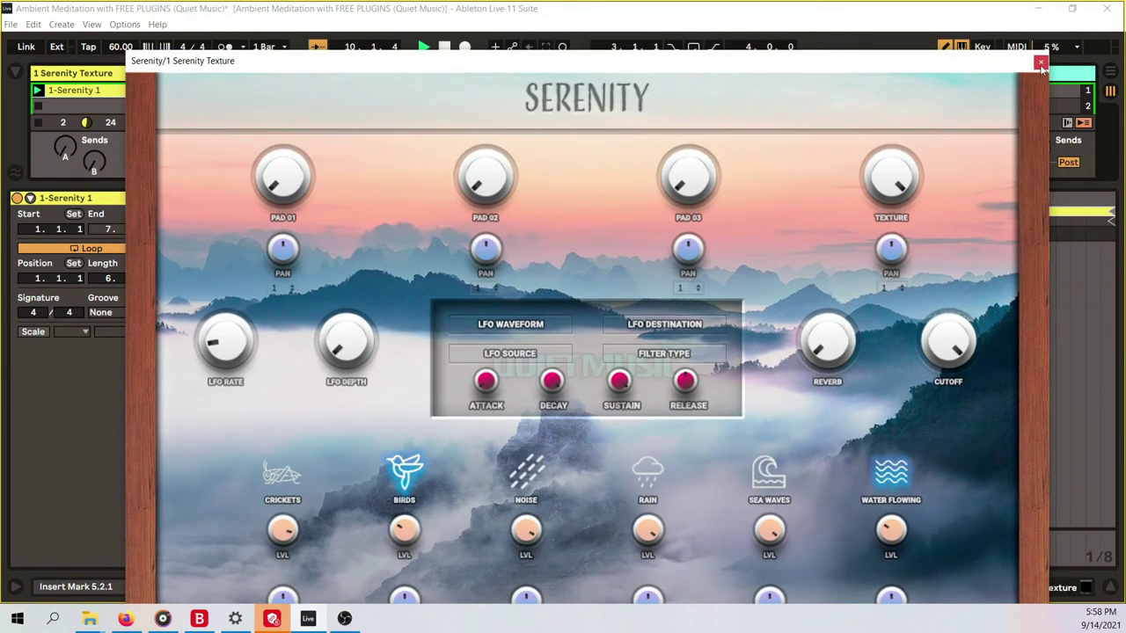
Close the Serenity Texture plugin window and hide the detail view to expand the mixer.
click(1041, 64)
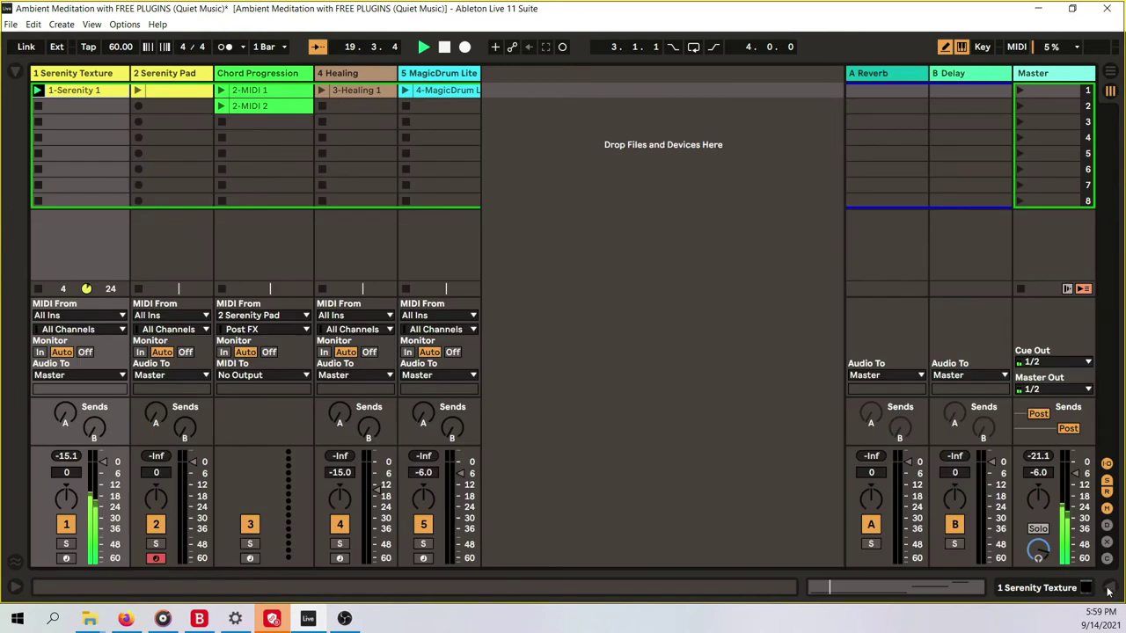
key(ctrl+alt+l)
Check the Serenity Pad clip's notes, then bring up that track's Serenity device chain.
double_click(170, 77)
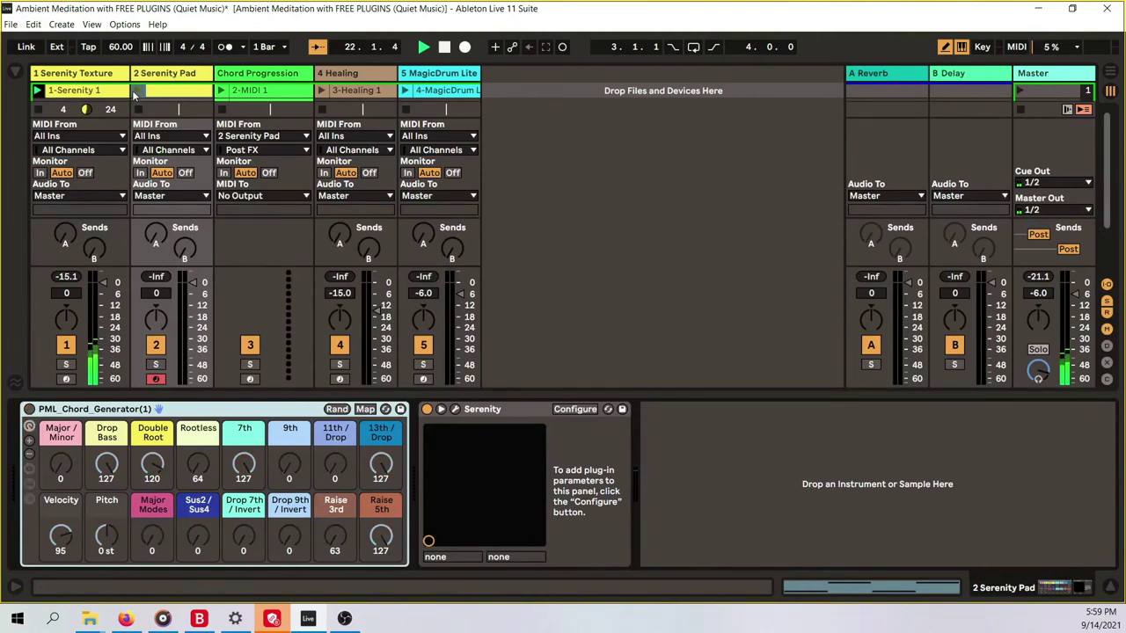
click(161, 94)
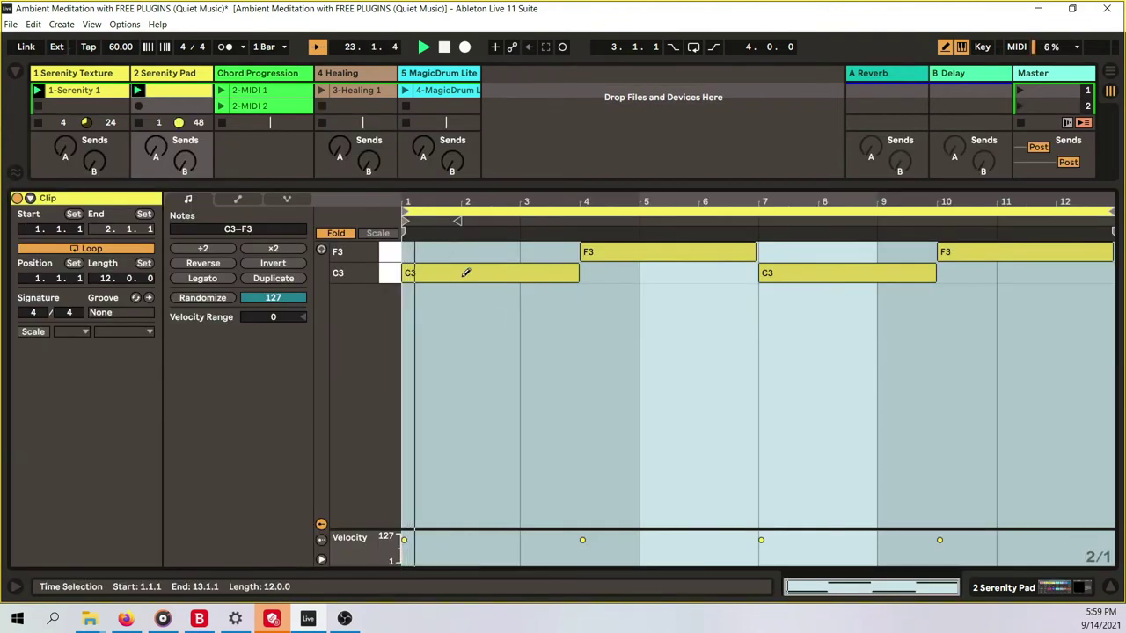
click(172, 76)
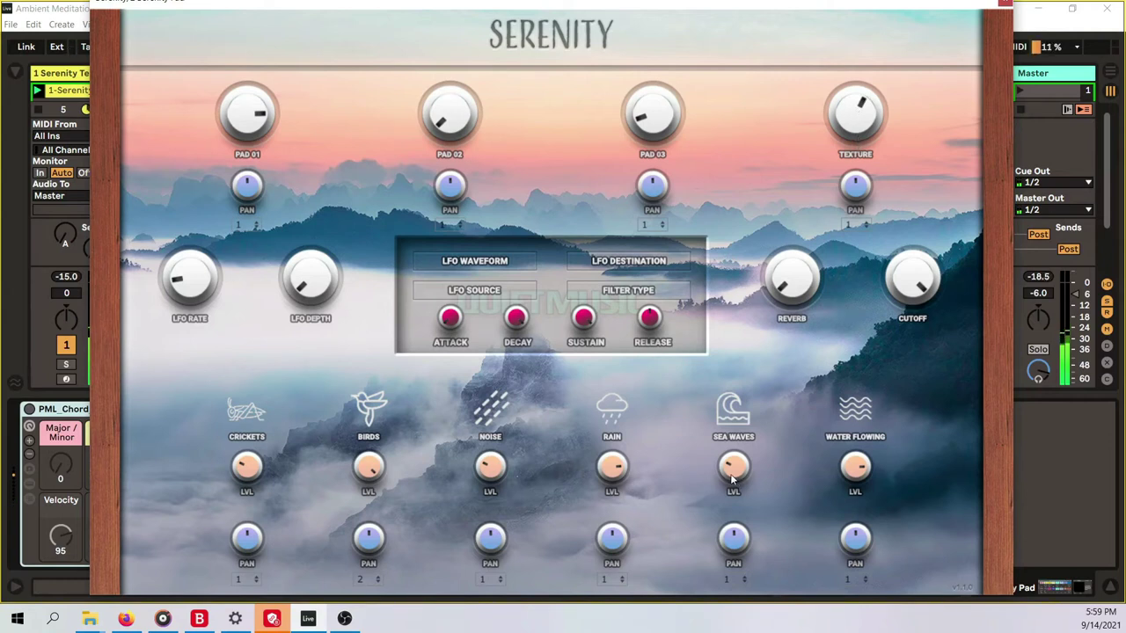
Close the Serenity Pad plugin window and open its clip's C3/F3 notes in the editor.
drag(835, 18, 804, 67)
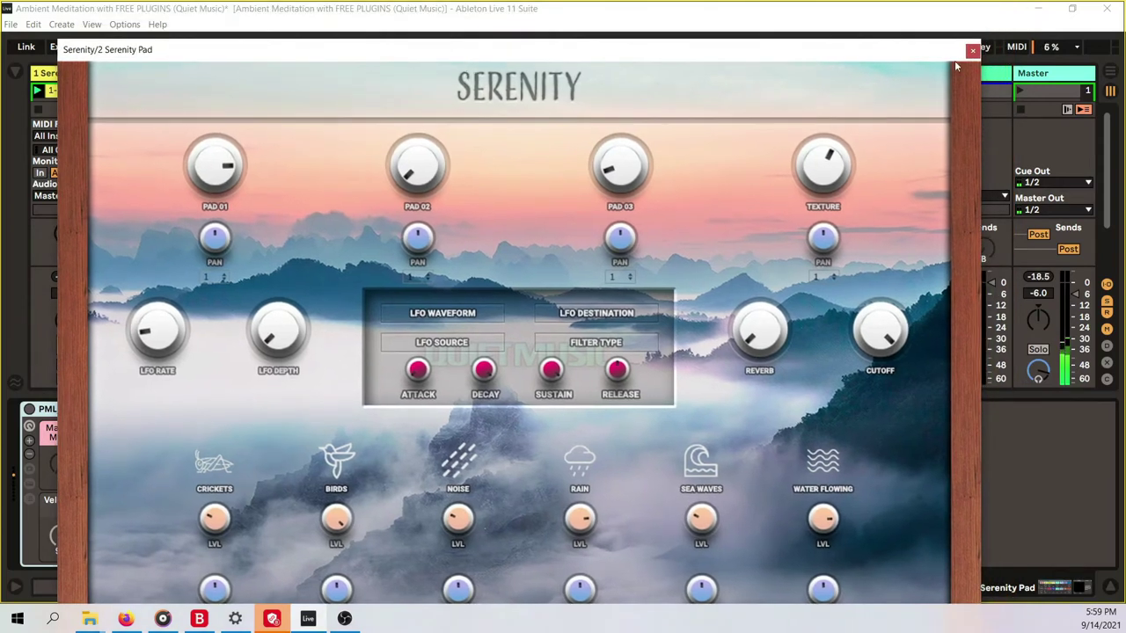
click(975, 51)
double_click(167, 90)
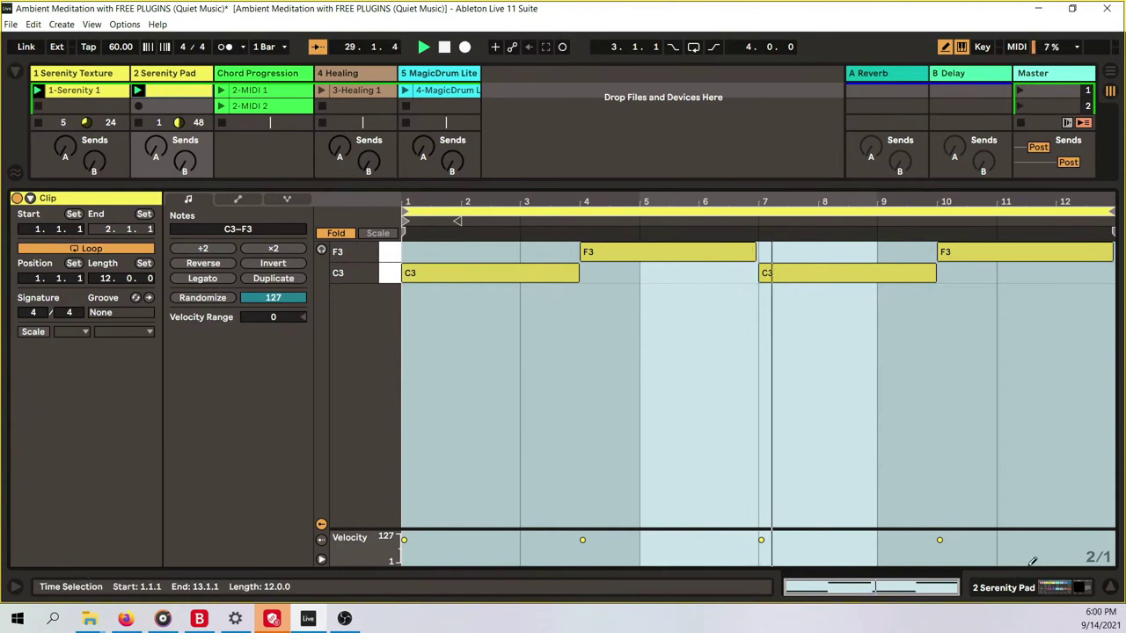
Play the set with Serenity Pad soloed and its PML_Chord_Generator switched on.
click(1060, 591)
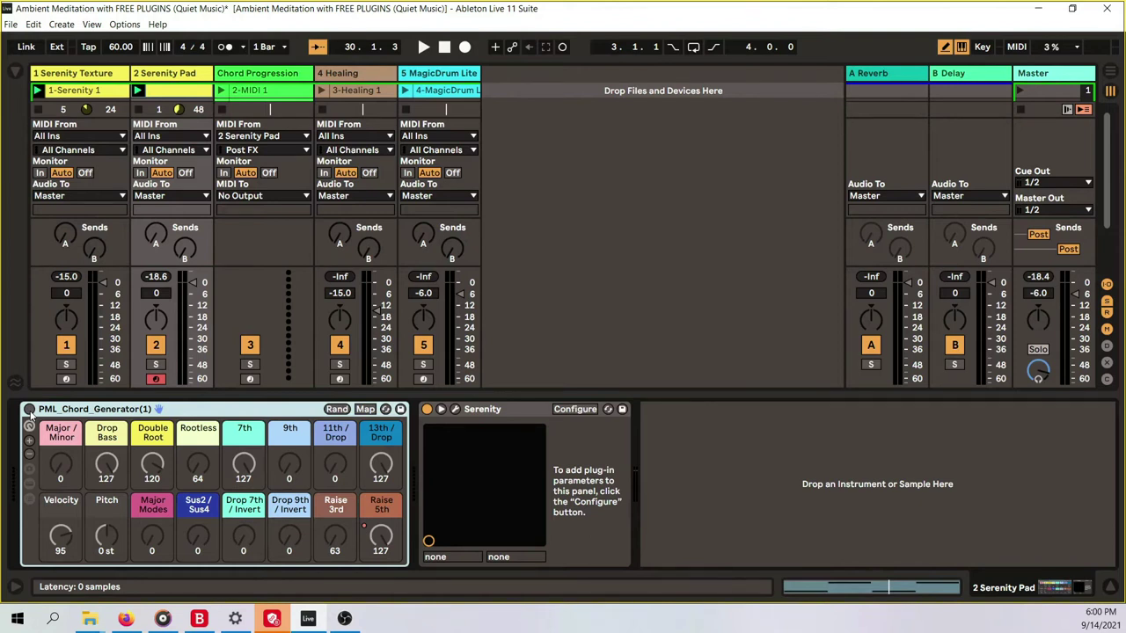
key(space)
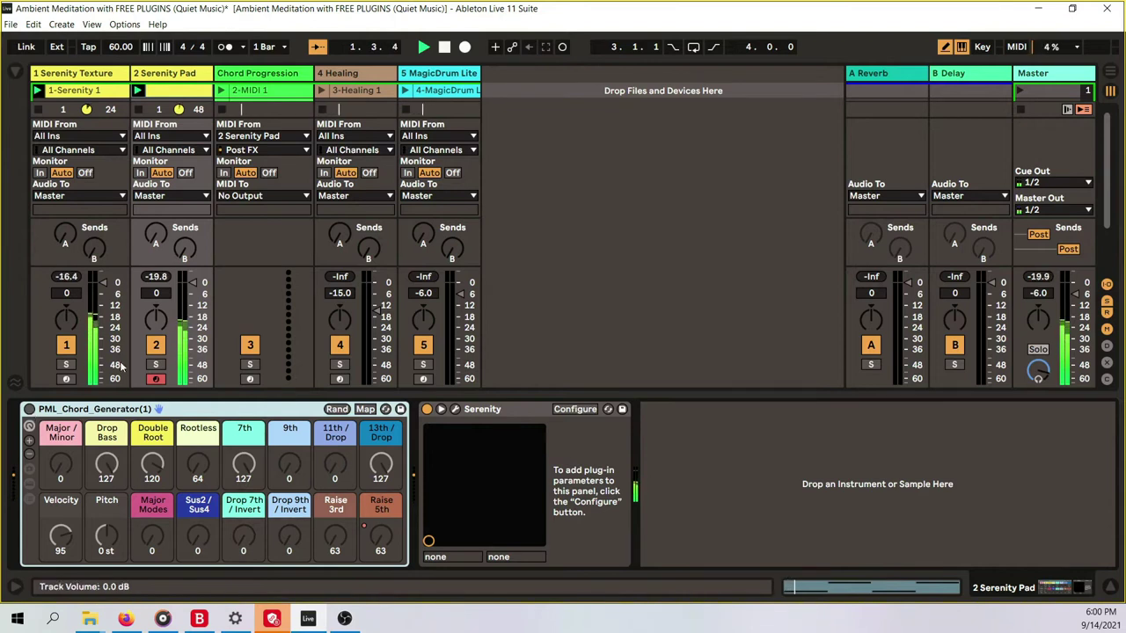
click(155, 365)
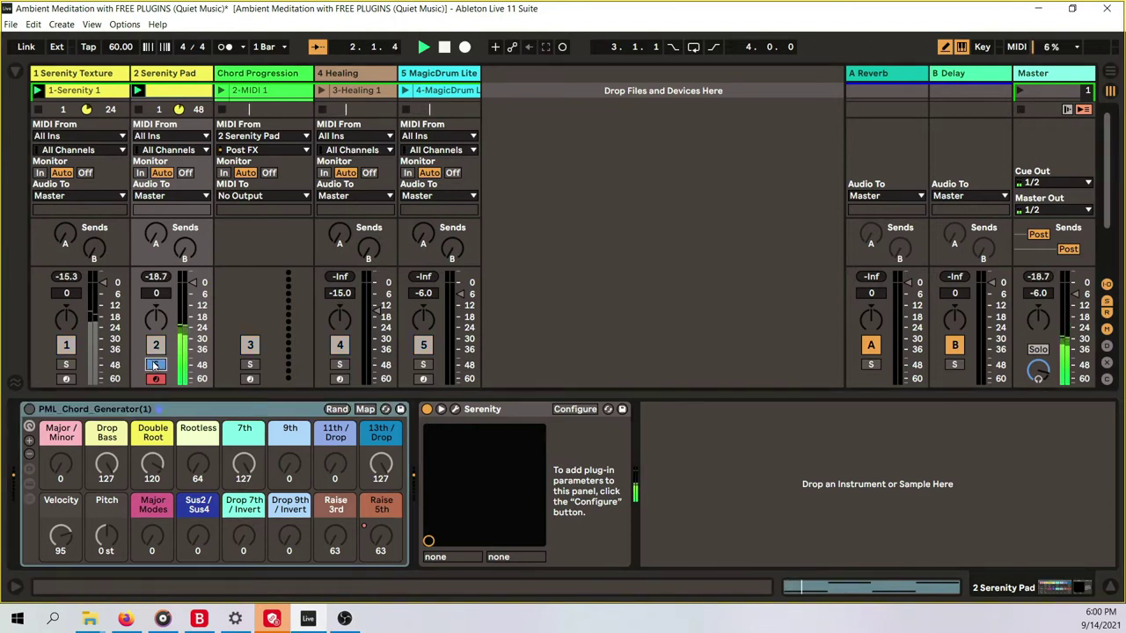
click(30, 409)
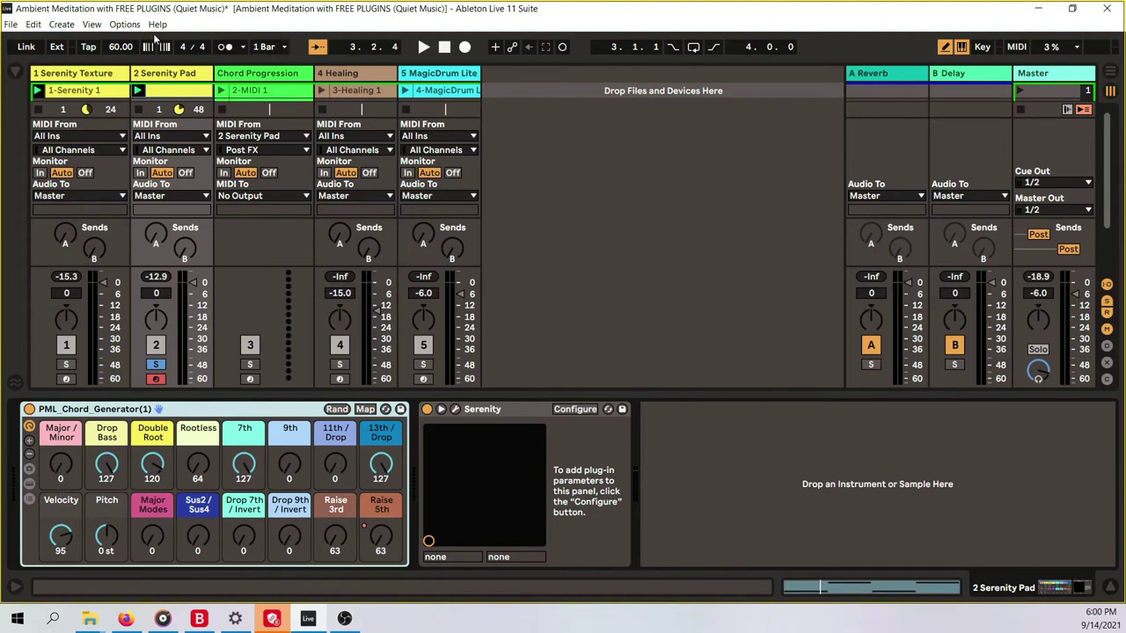
Show Info View and try Major/Minor at 127 (C Minor), then return it to 0 (C Major).
click(92, 24)
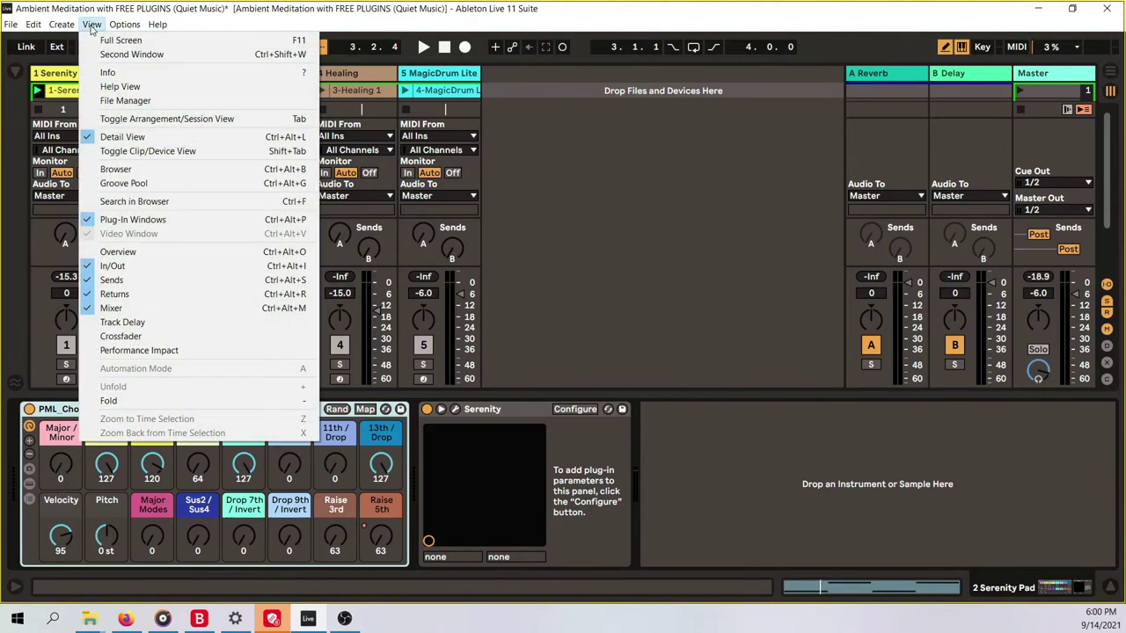
click(176, 74)
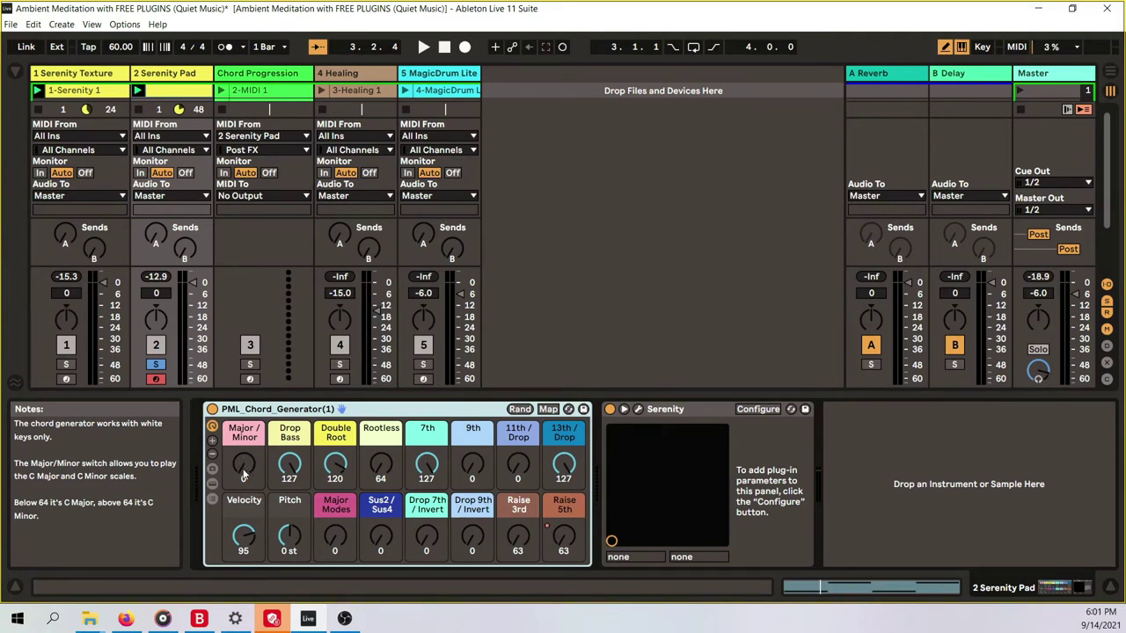
drag(244, 473, 243, 401)
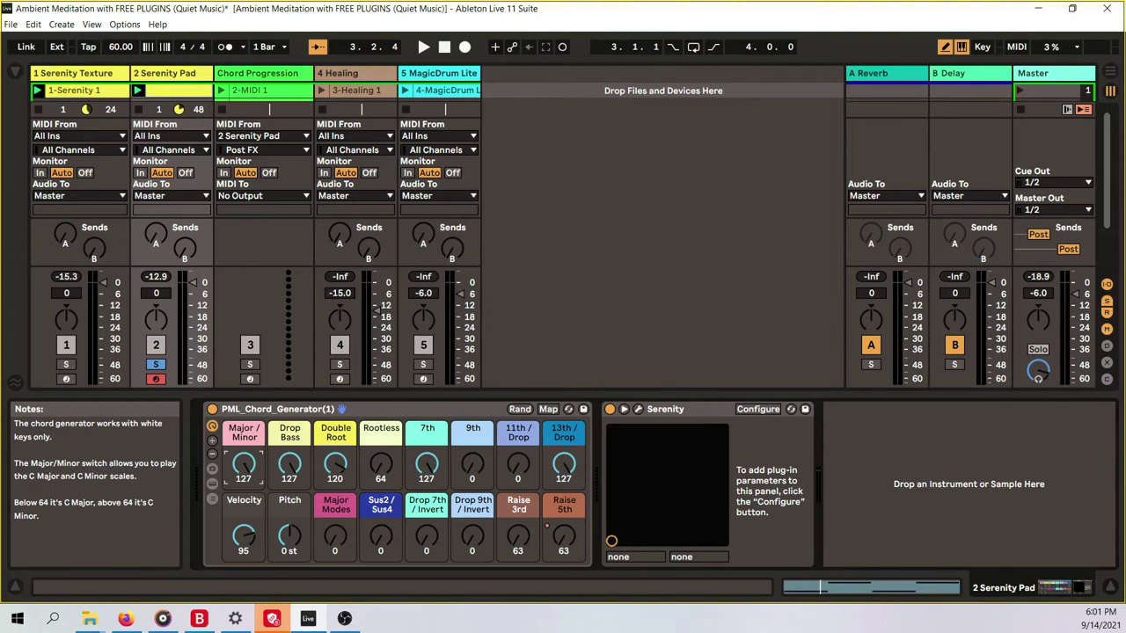
drag(244, 465, 244, 537)
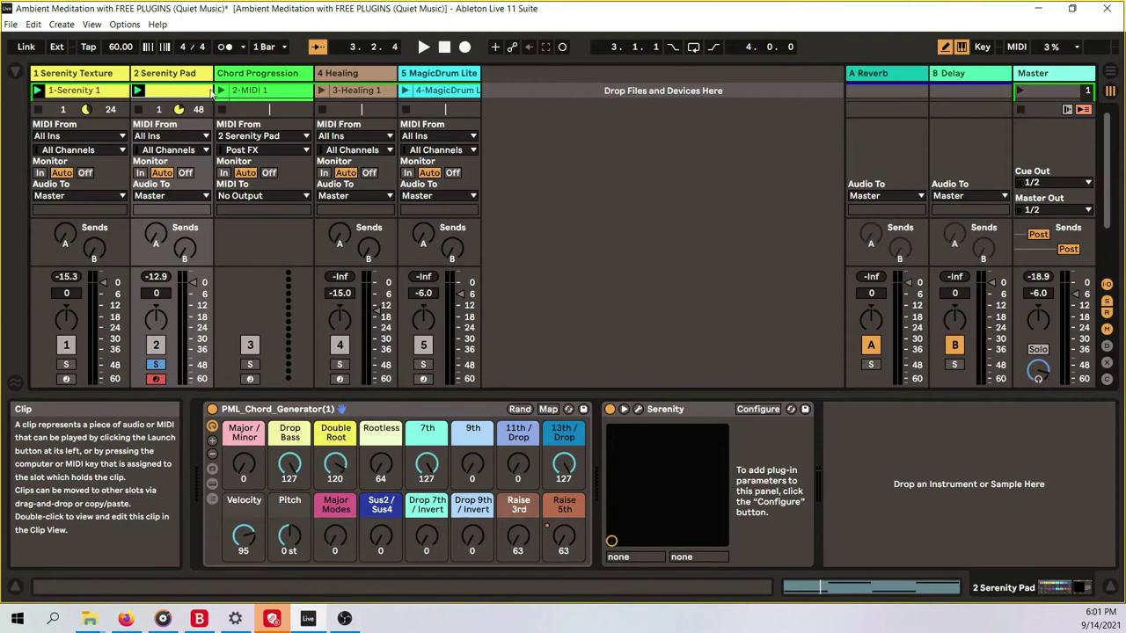
Recheck the Serenity Pad clip and devices, then open the Chord Progression 2-MIDI 1 clip's notes.
click(1109, 591)
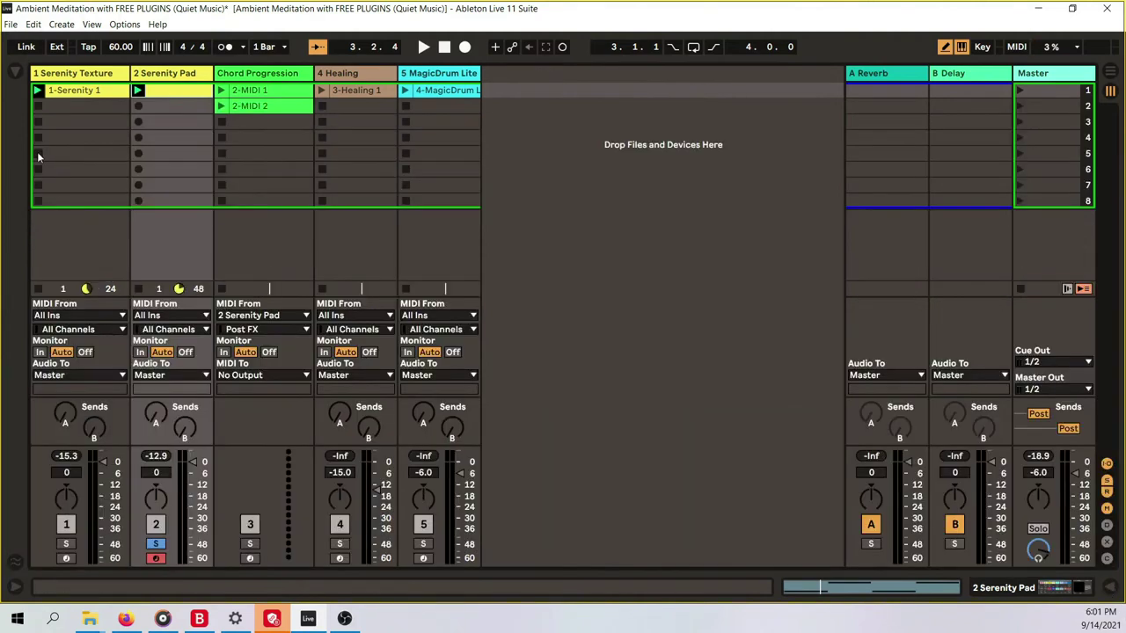
double_click(185, 99)
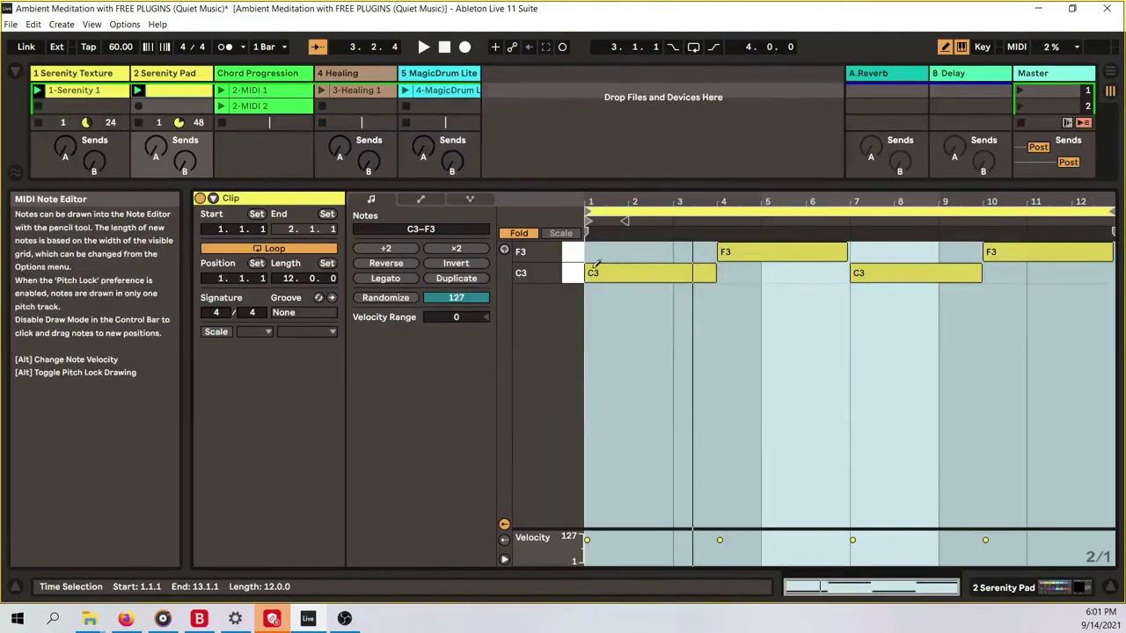
click(1109, 591)
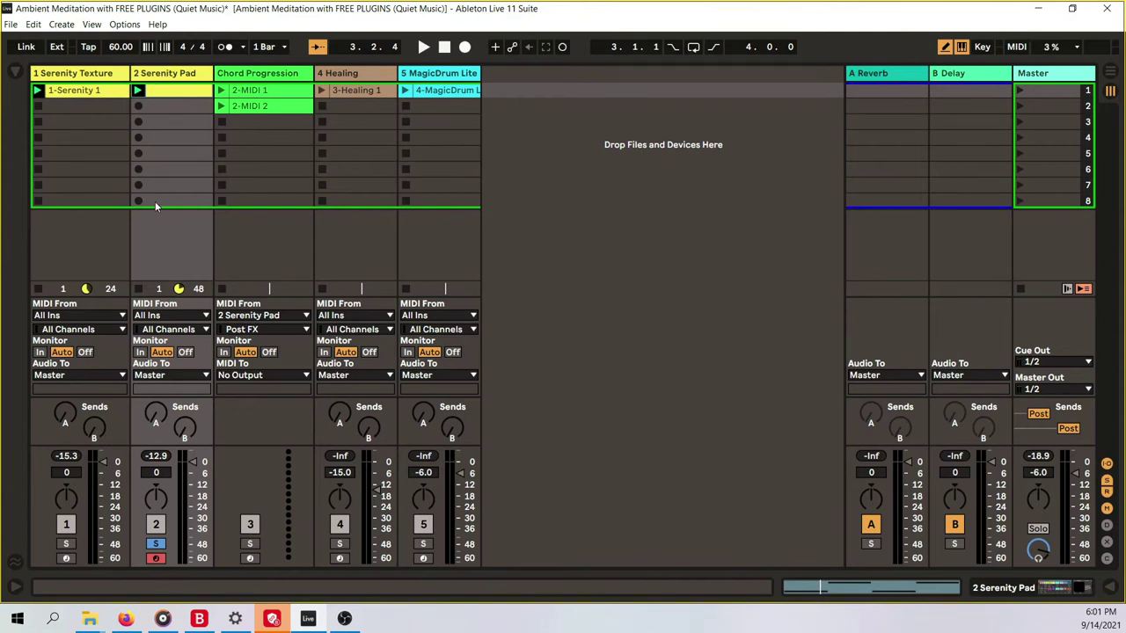
double_click(174, 74)
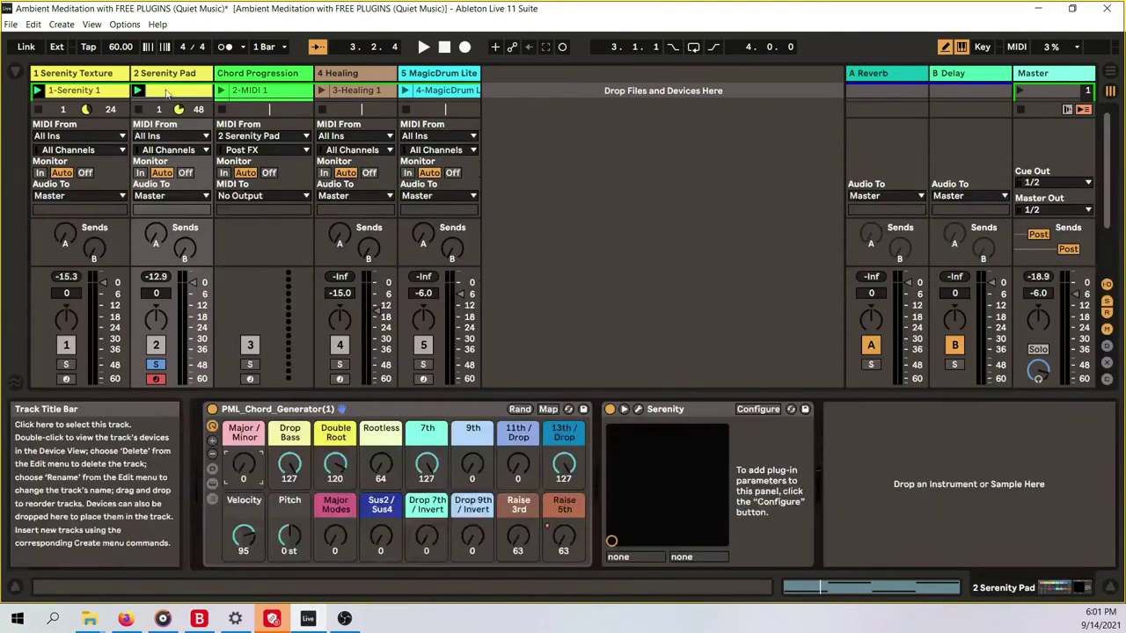
double_click(269, 92)
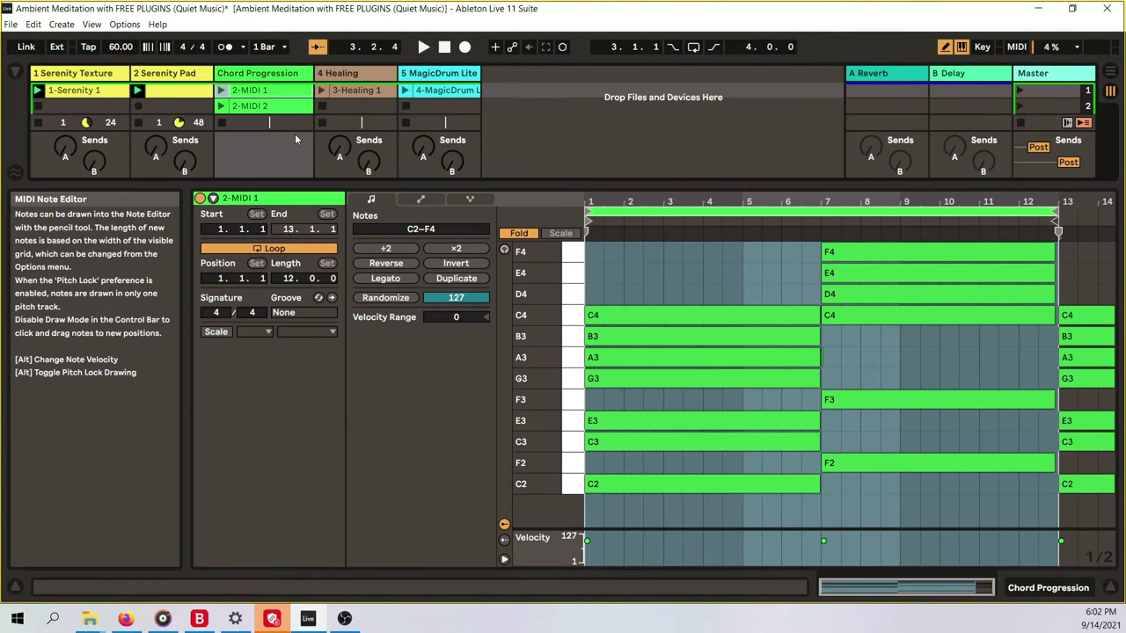
Open the 2-MIDI 1 clip's notes, then return to Serenity Pad's PML_Chord_Generator and Serenity devices.
click(255, 76)
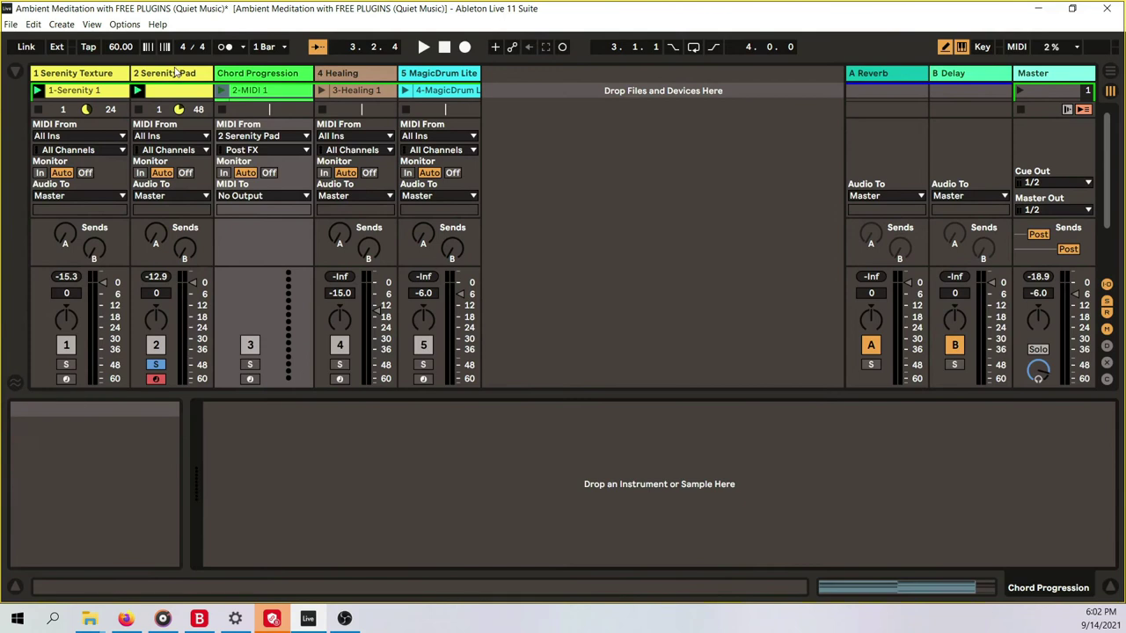
click(136, 91)
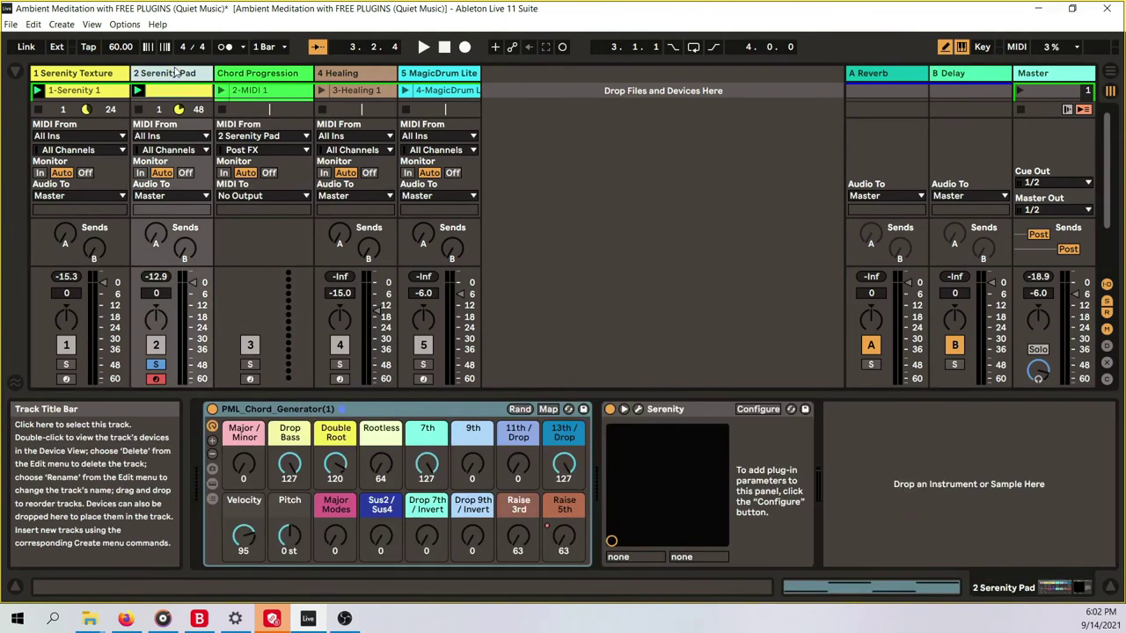
double_click(272, 94)
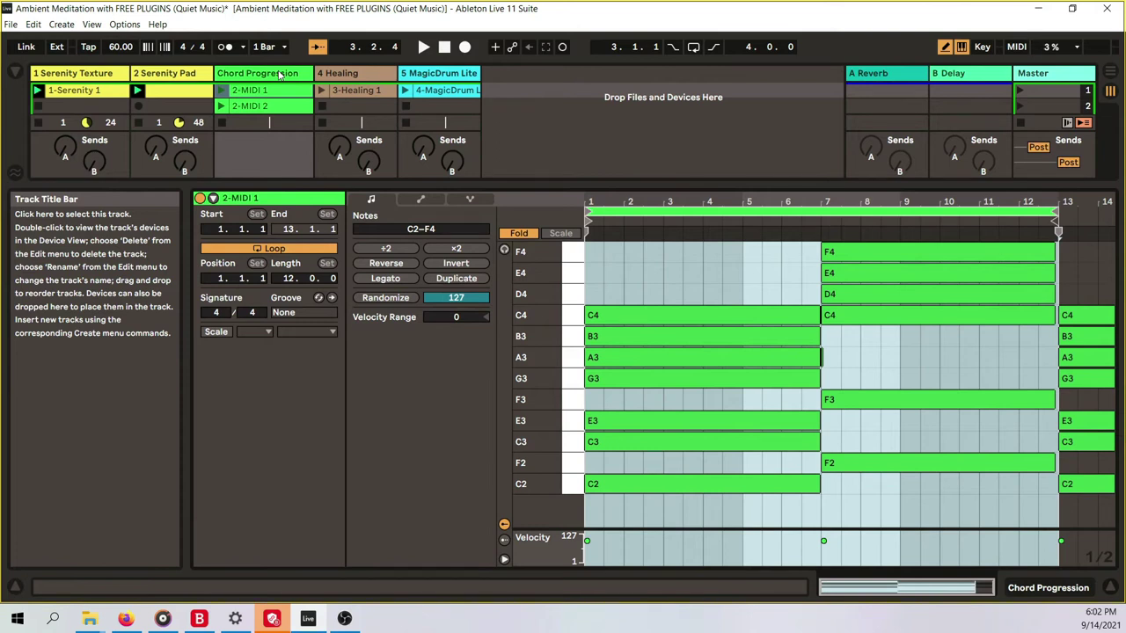
double_click(279, 76)
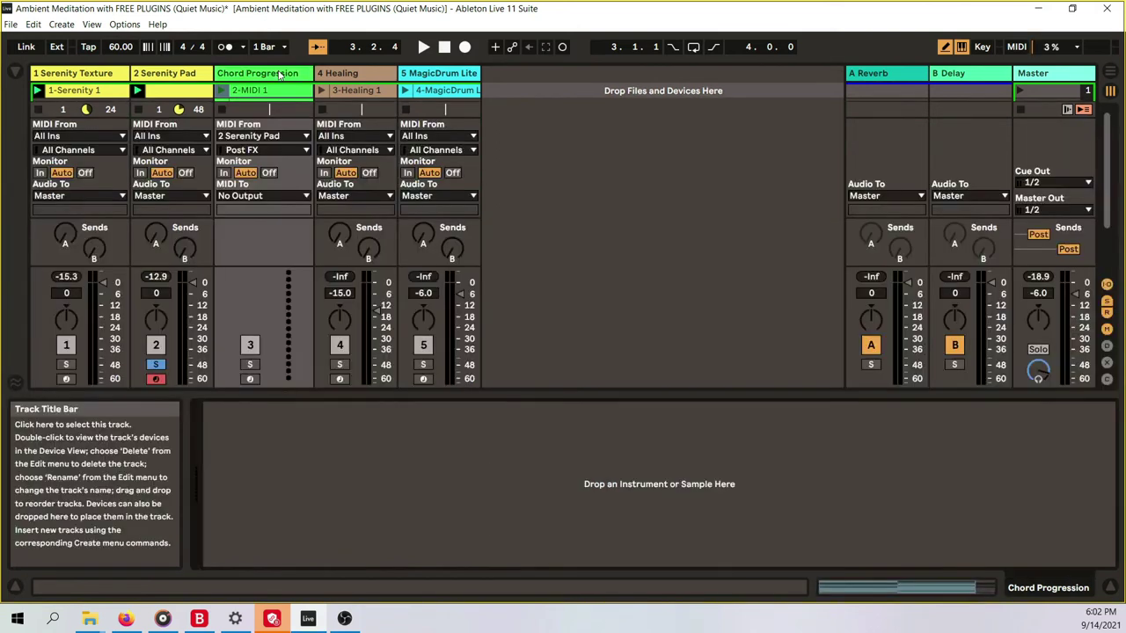
click(246, 77)
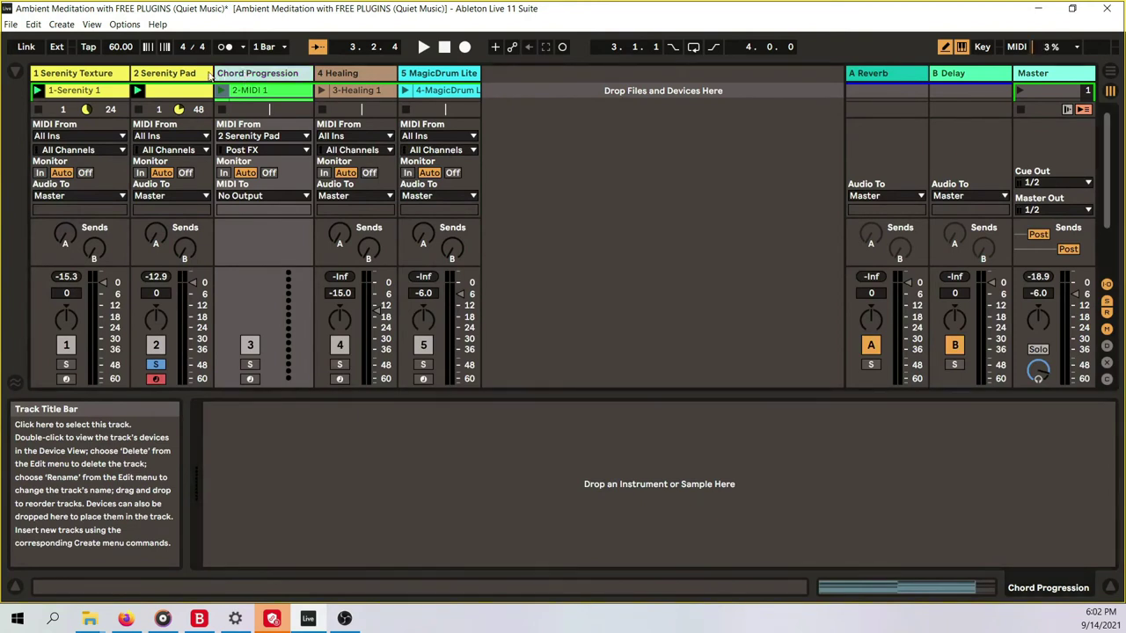
click(174, 77)
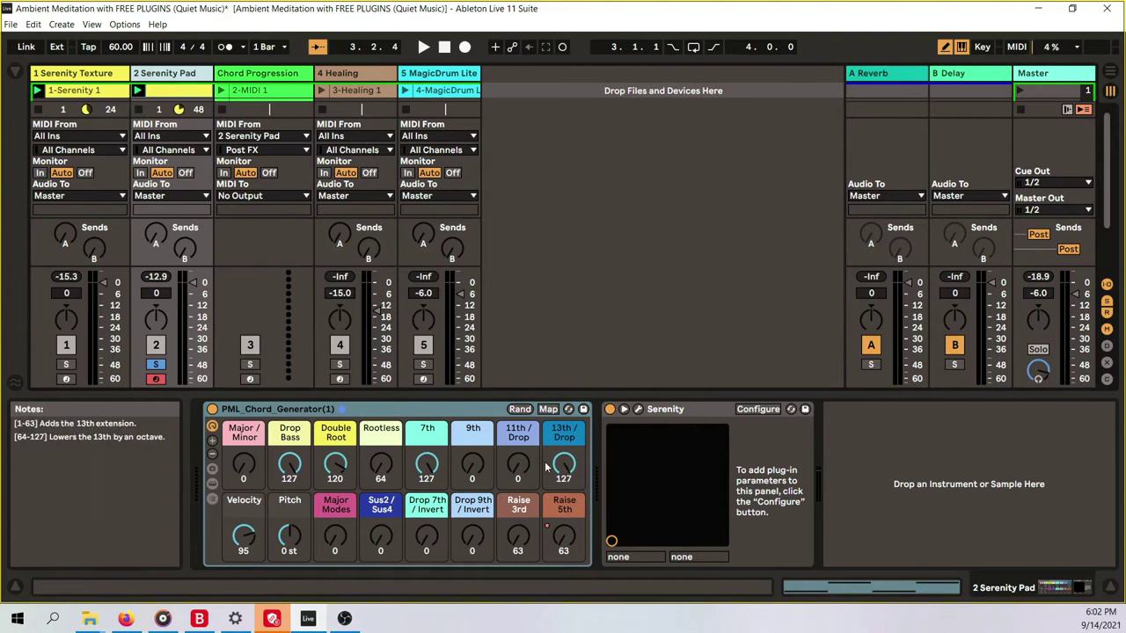
click(250, 91)
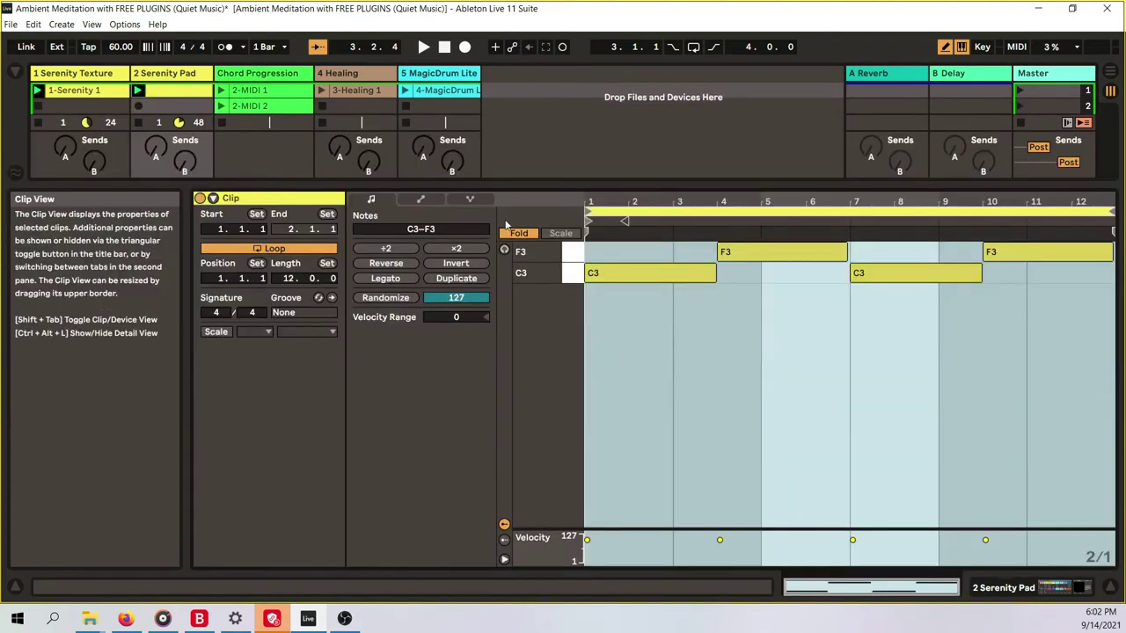
click(278, 92)
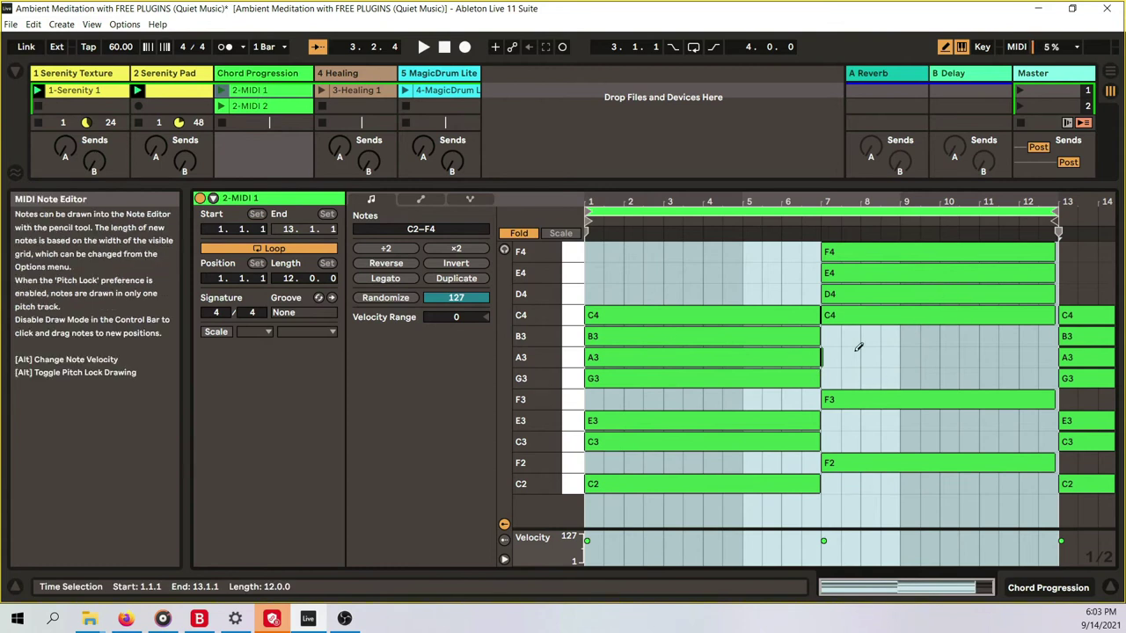
click(177, 99)
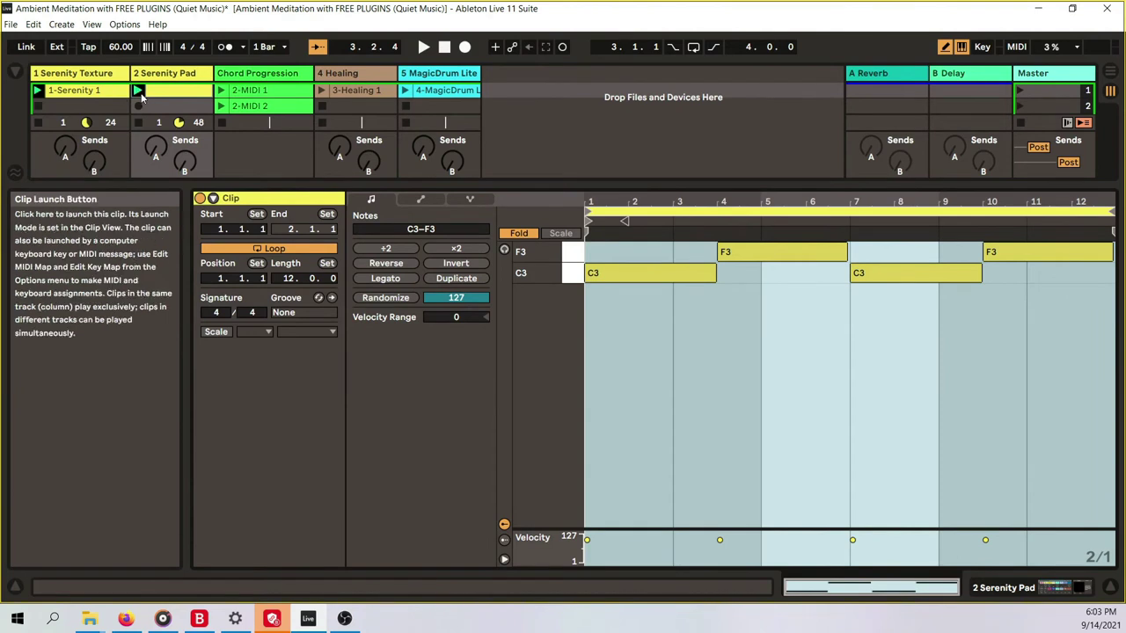
click(167, 82)
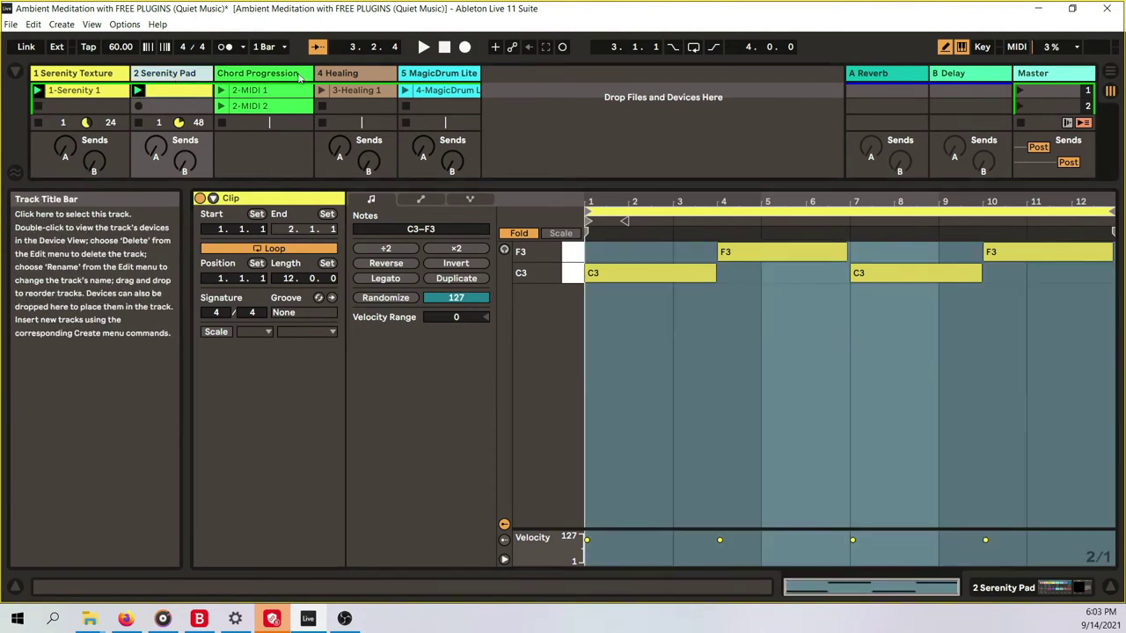
double_click(167, 82)
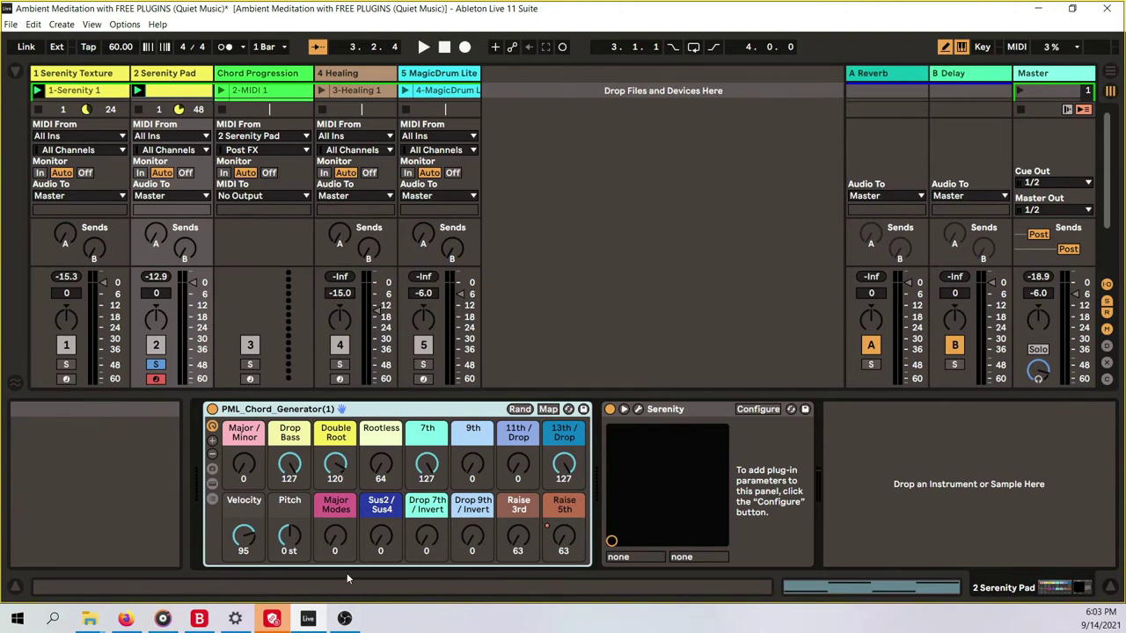
click(567, 541)
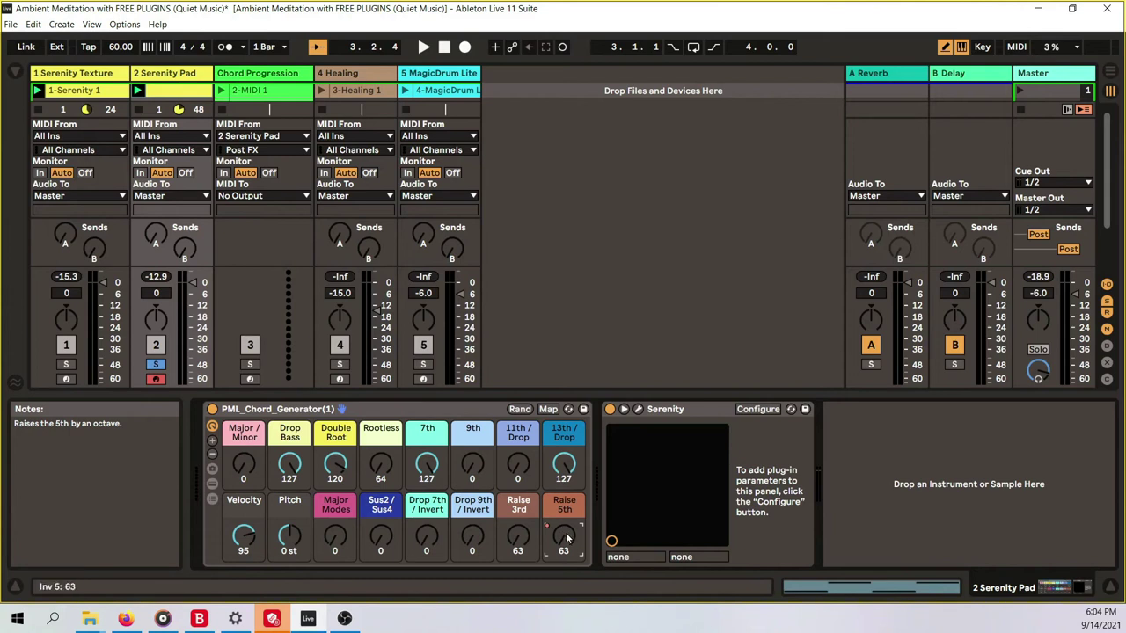
Inspect the Serenity Pad clip's envelopes and the 2-MIDI 2 chord notes, then hide the clip editor.
double_click(188, 95)
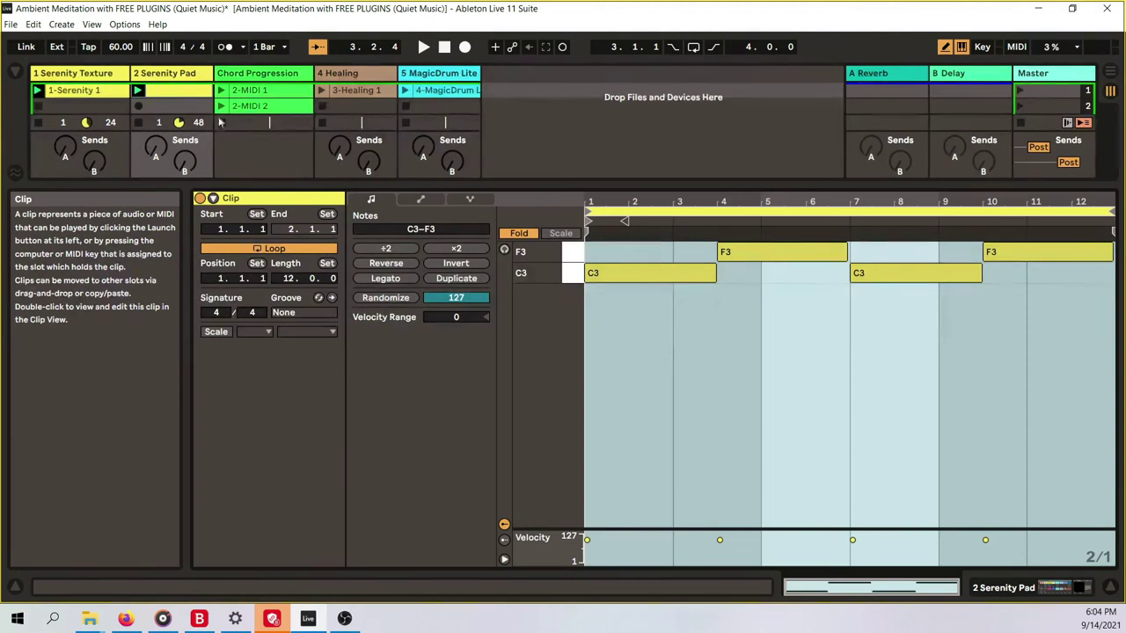
click(422, 200)
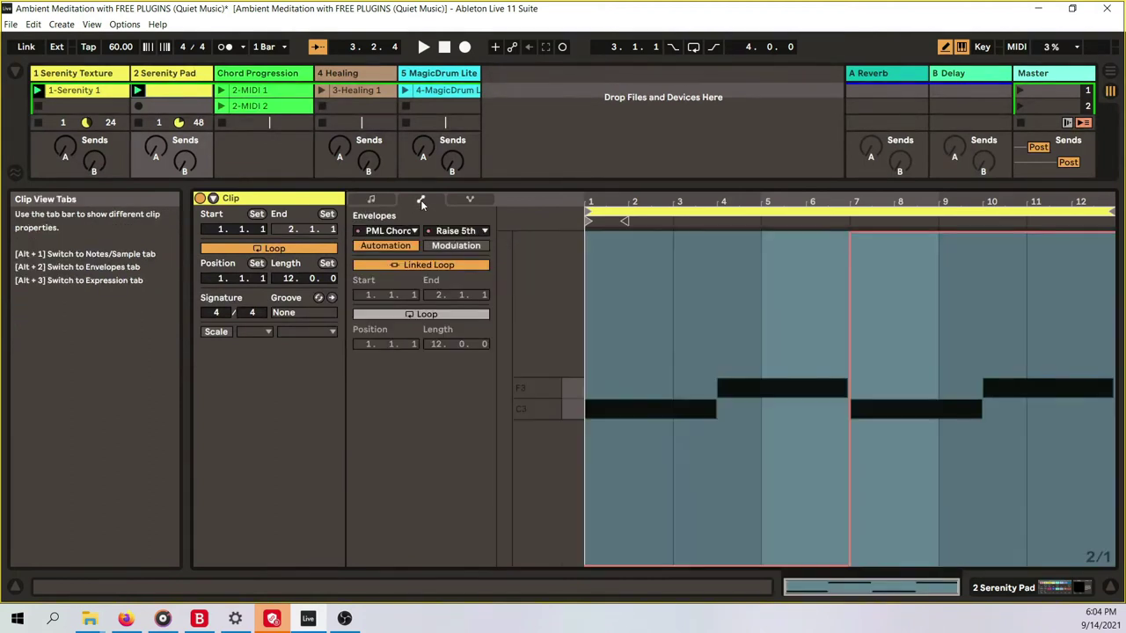
click(273, 107)
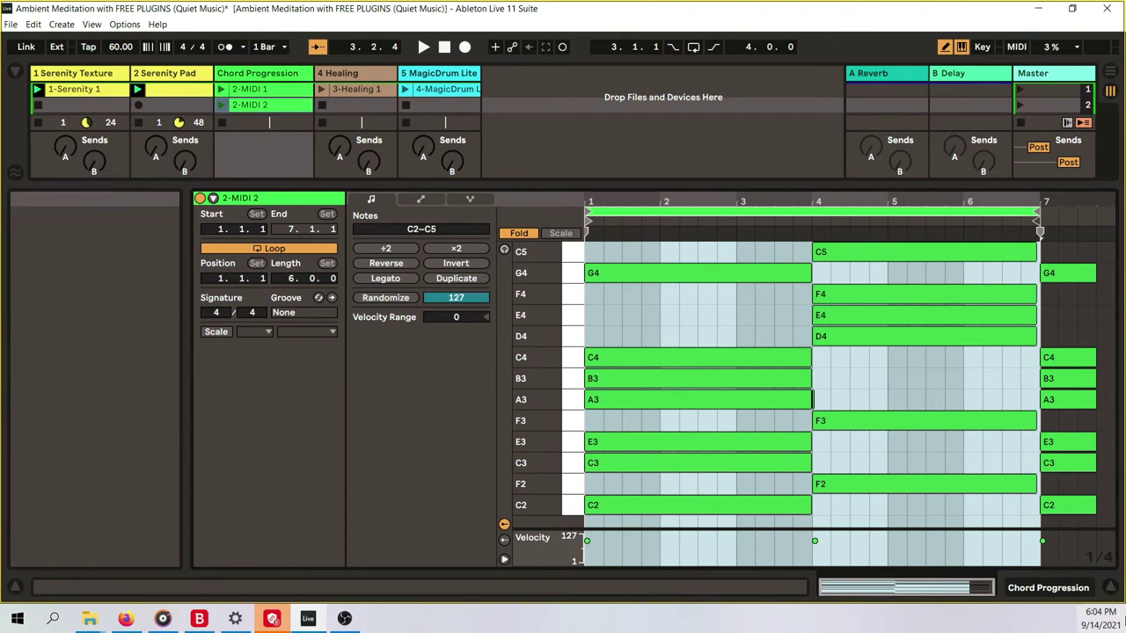
click(1111, 587)
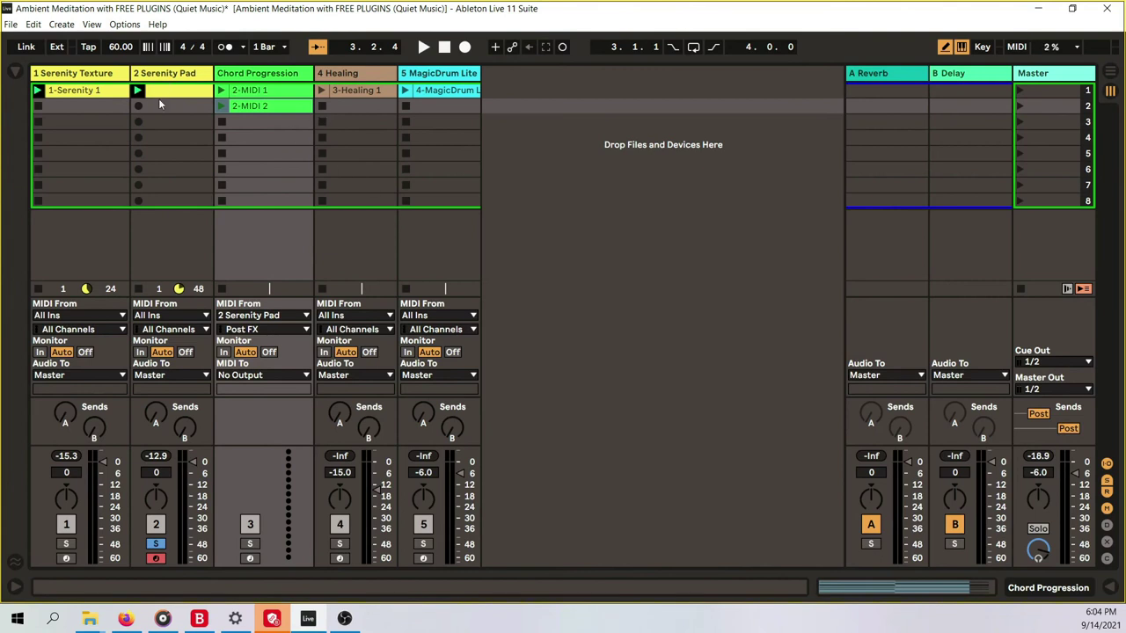
Unsolo Serenity Pad, start playback, and open the Serenity Pad clip on its Raise 5th envelope.
click(156, 545)
click(423, 49)
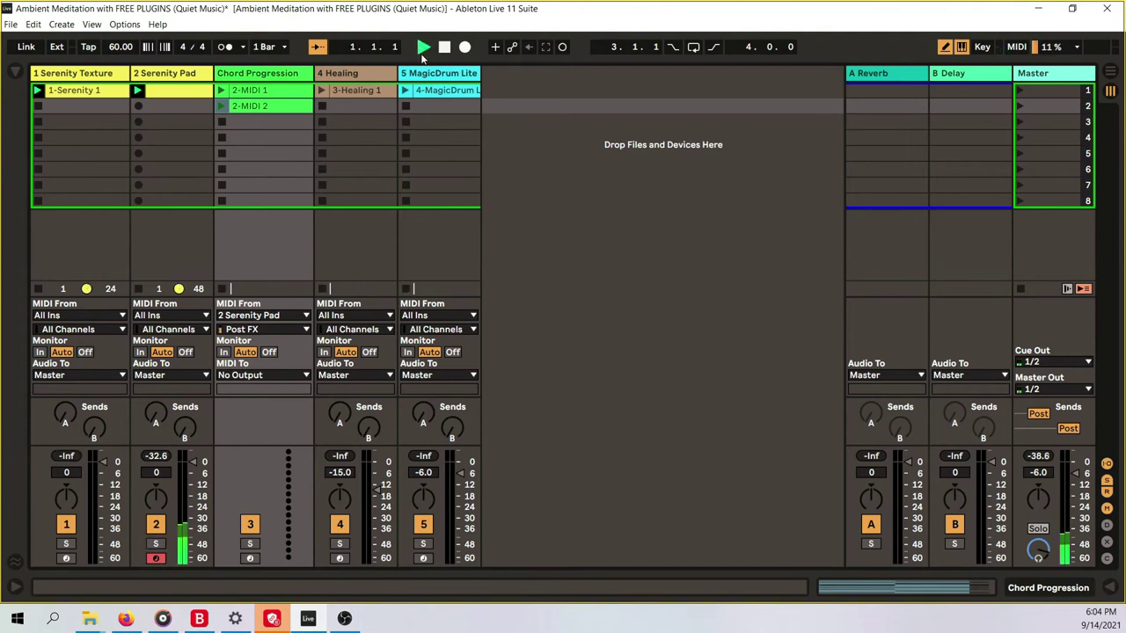
double_click(169, 95)
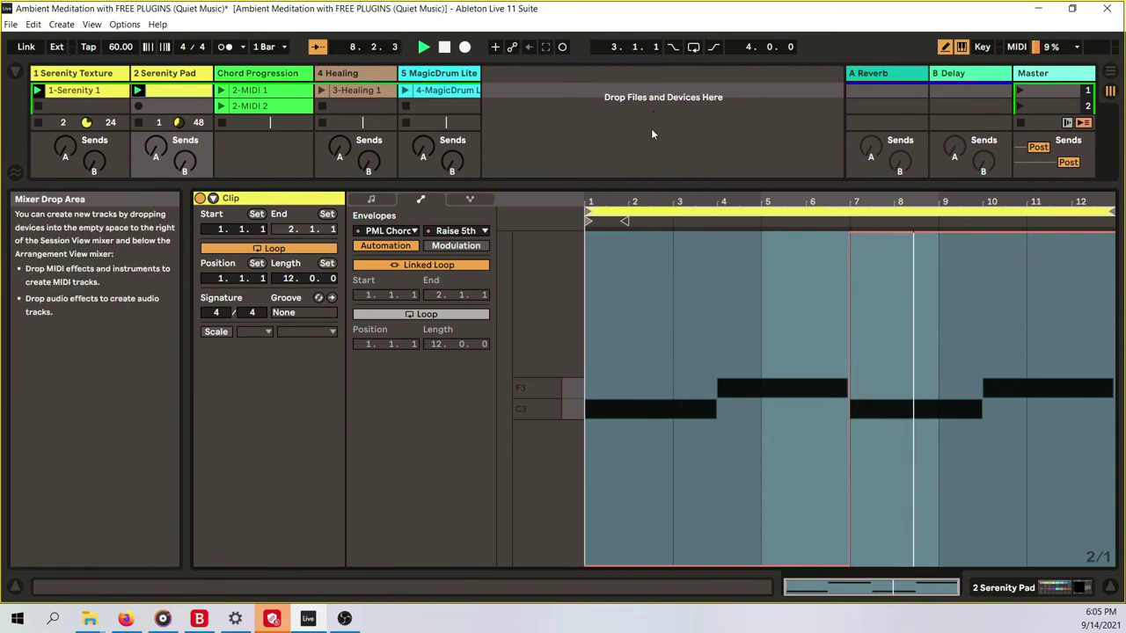
Close the clip editor to reveal every track's clip slots and mixer during playback.
click(1110, 587)
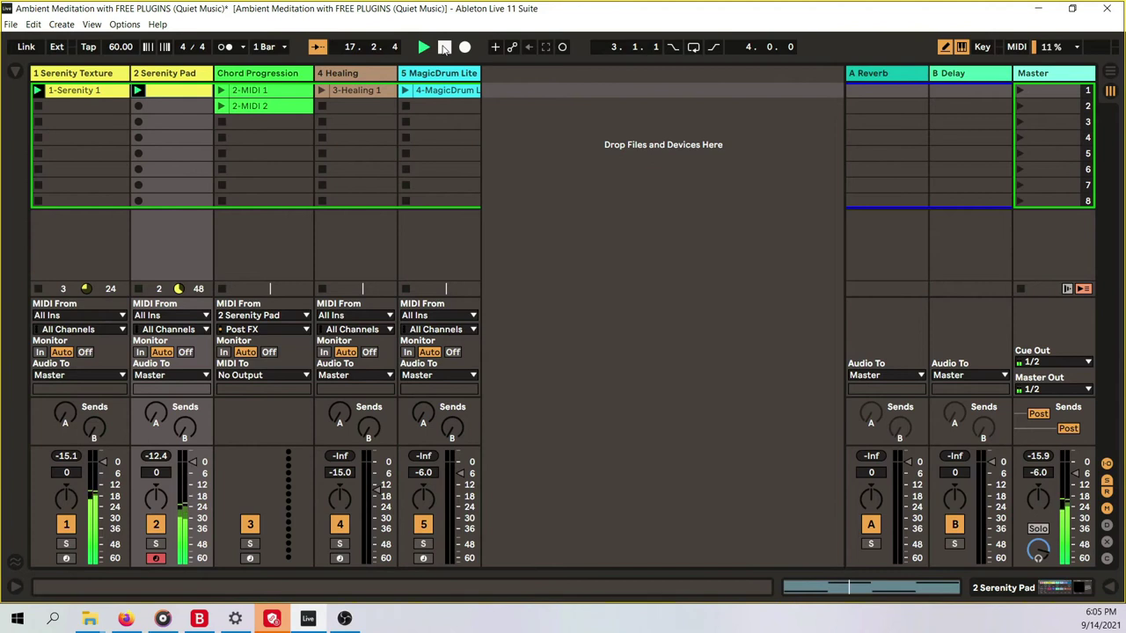
Open the Healing plug-in window on its [OR] Aurora preset and move it to the upper right.
double_click(358, 74)
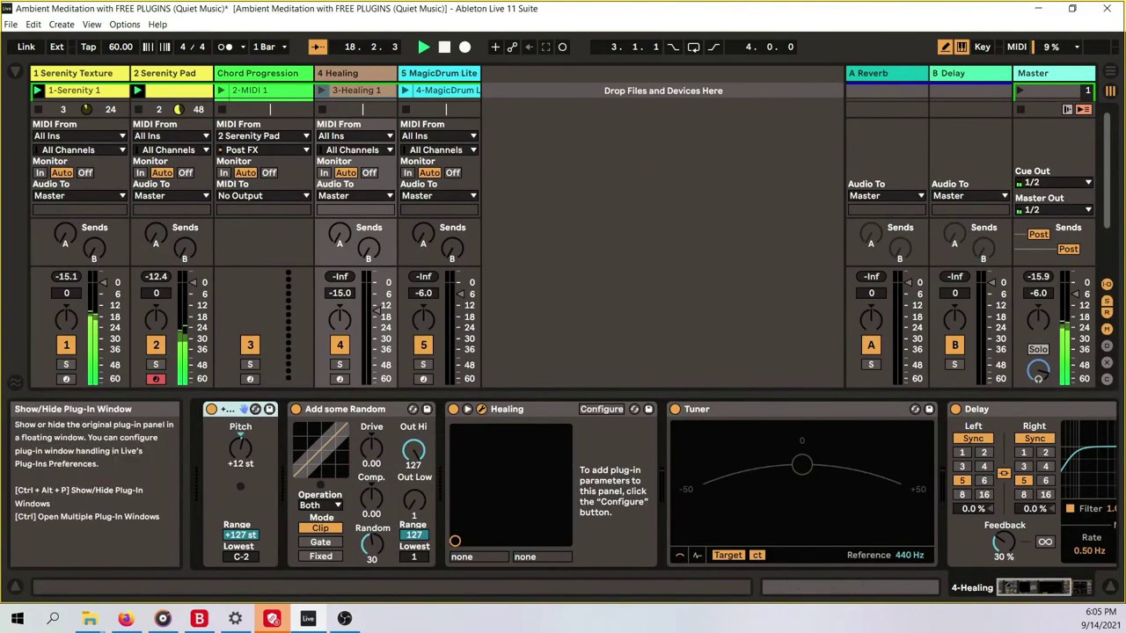
click(481, 409)
mouse_move(681, 233)
mouse_down()
mouse_move(797, 99)
mouse_move(898, 98)
mouse_up()
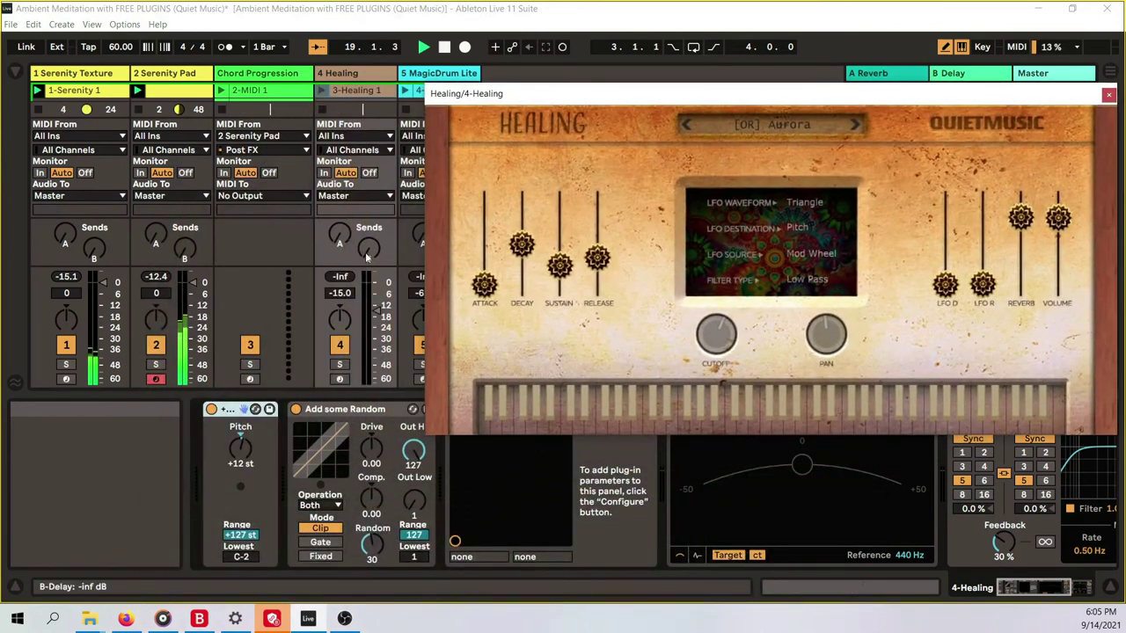
Solo Healing, launch the 3-Healing 1 clip, and raise the instrument's decay, sustain and release.
click(339, 366)
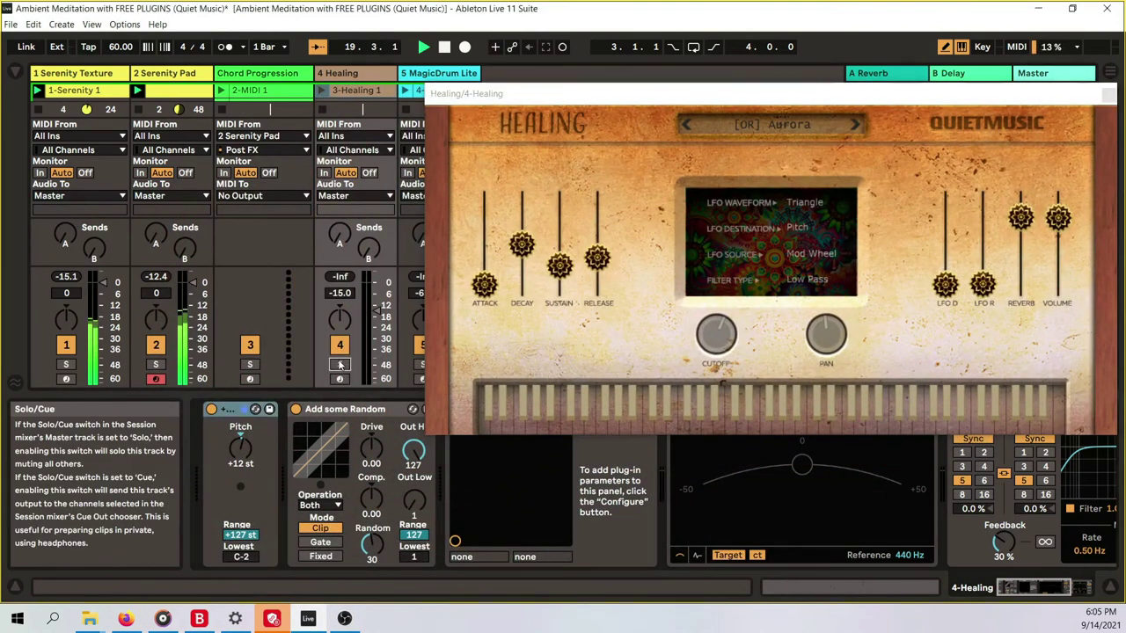
click(322, 92)
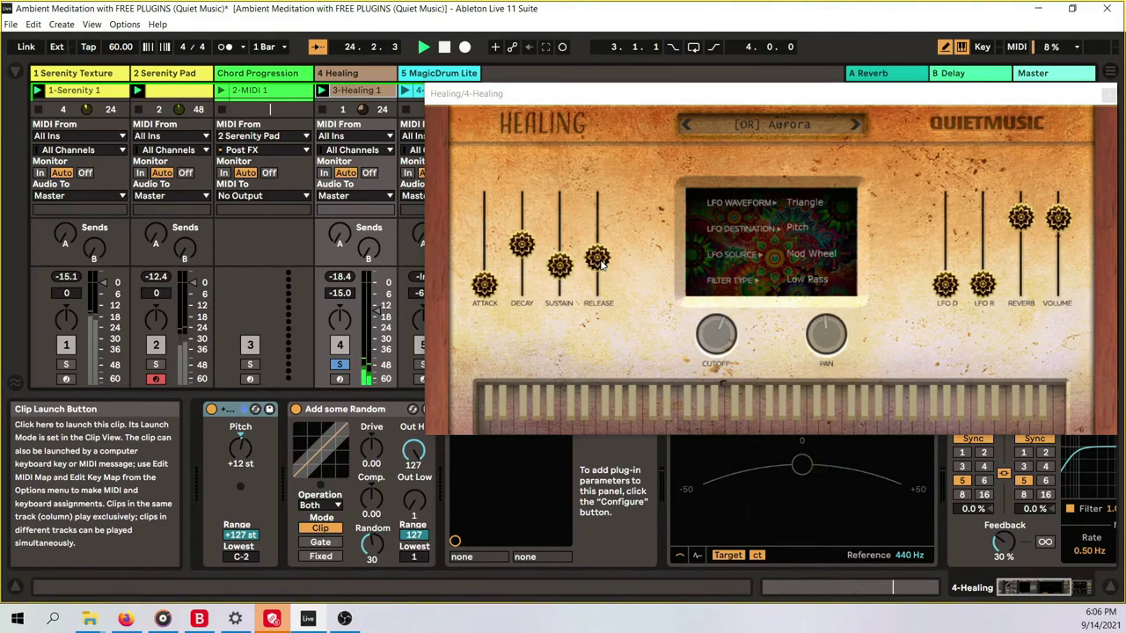
drag(601, 264, 605, 197)
drag(512, 251, 522, 204)
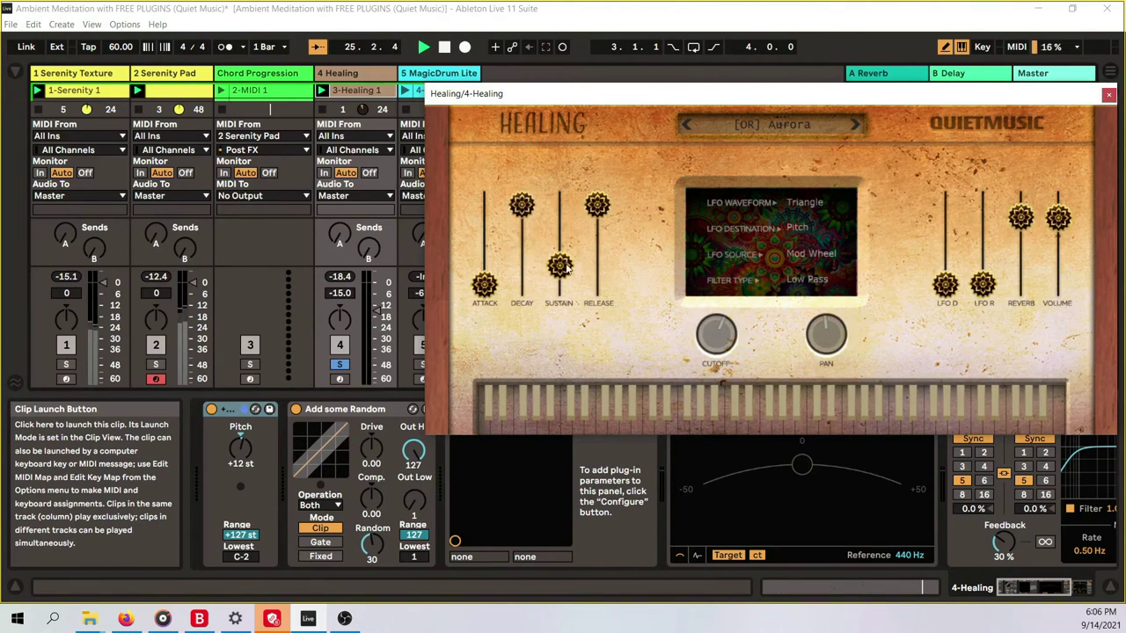
drag(560, 267, 560, 202)
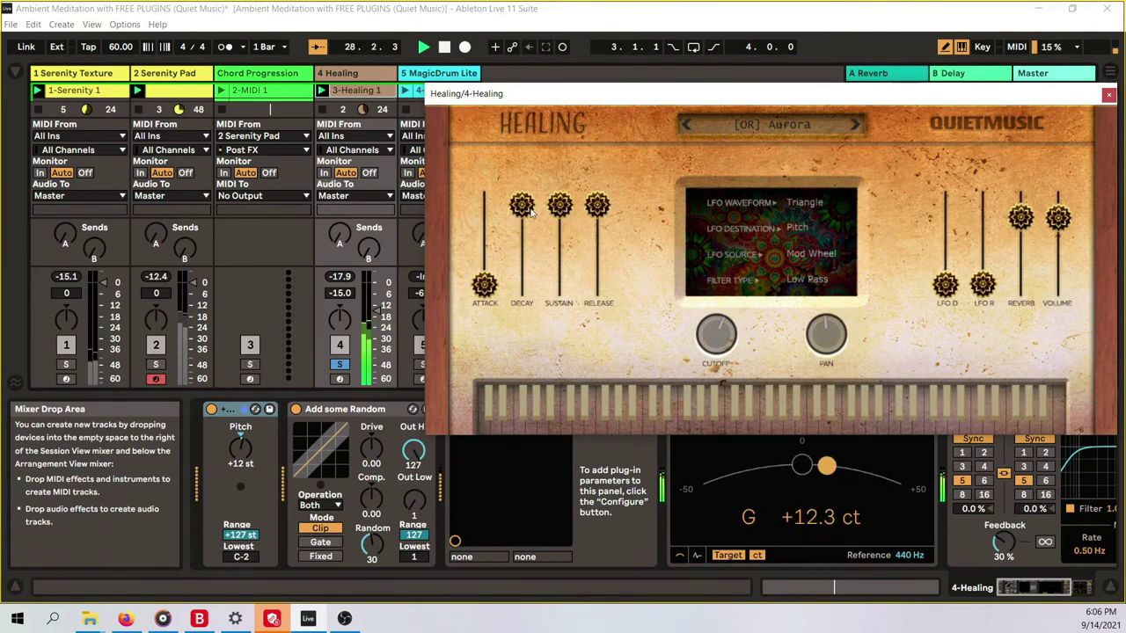
Lower Healing's decay, release and sustain again, unsolo the track, and open the 3-Healing 1 clip.
drag(521, 205, 527, 262)
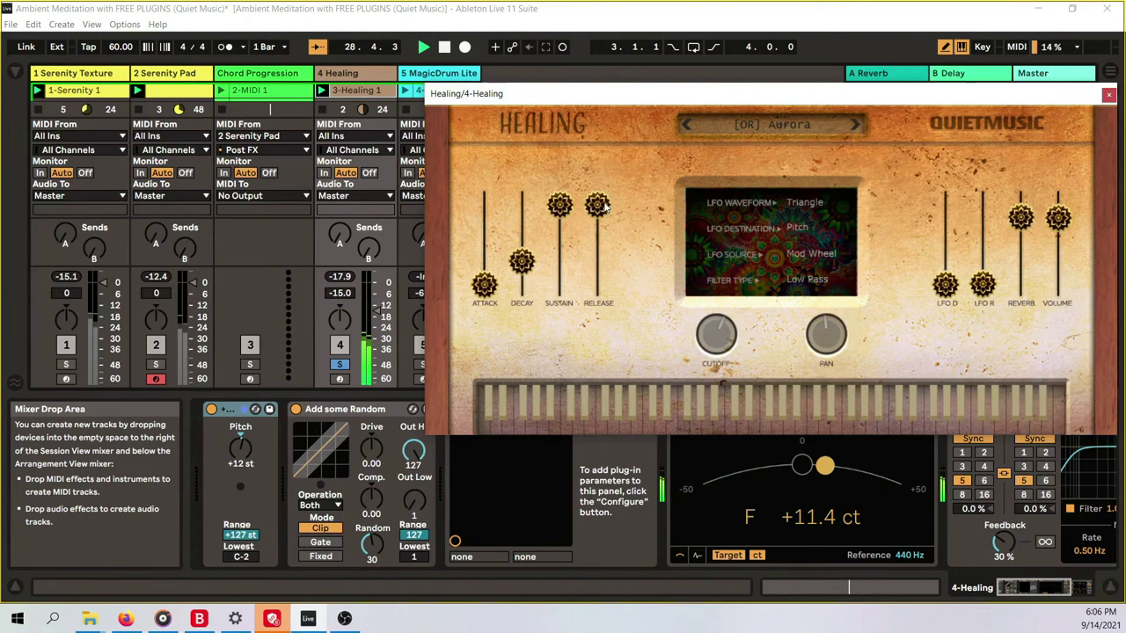
drag(604, 208, 603, 268)
drag(560, 205, 564, 252)
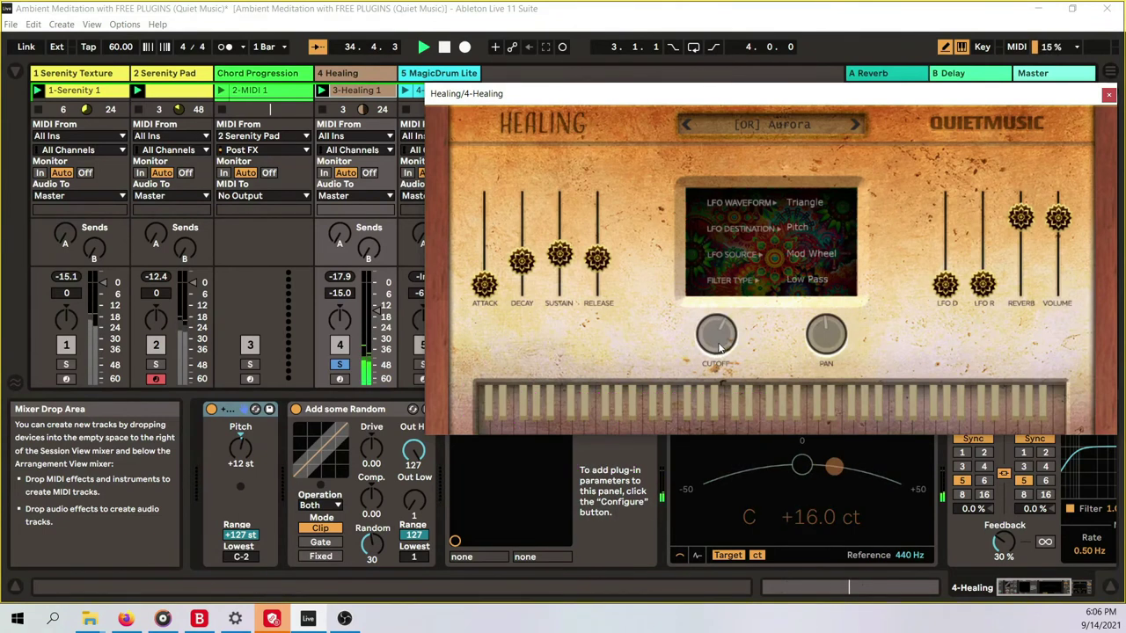
click(340, 366)
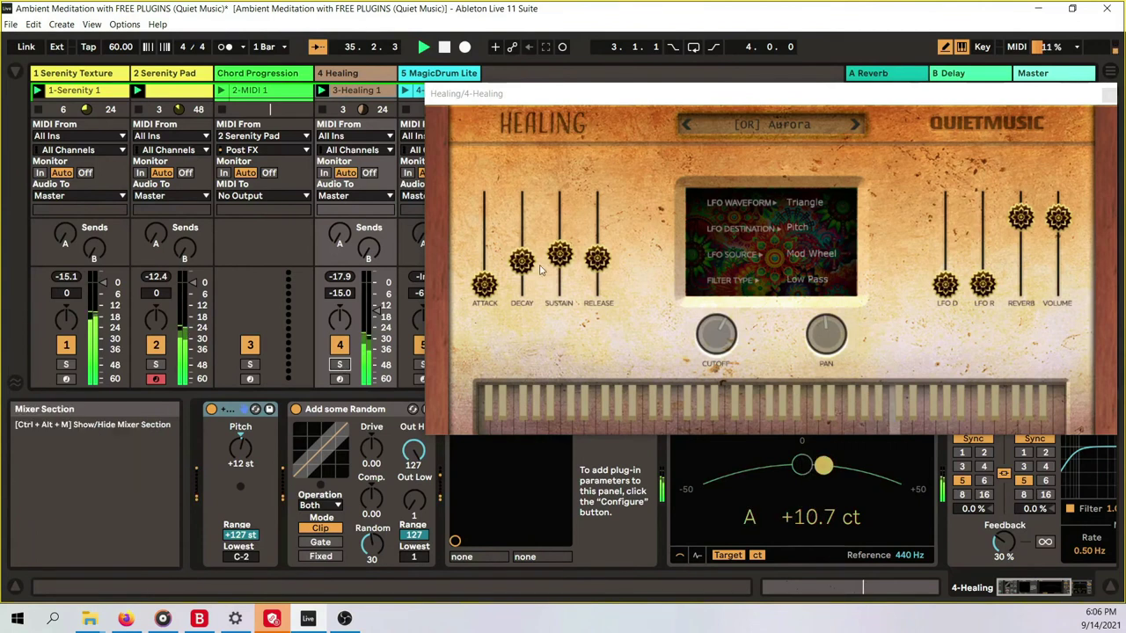
click(358, 91)
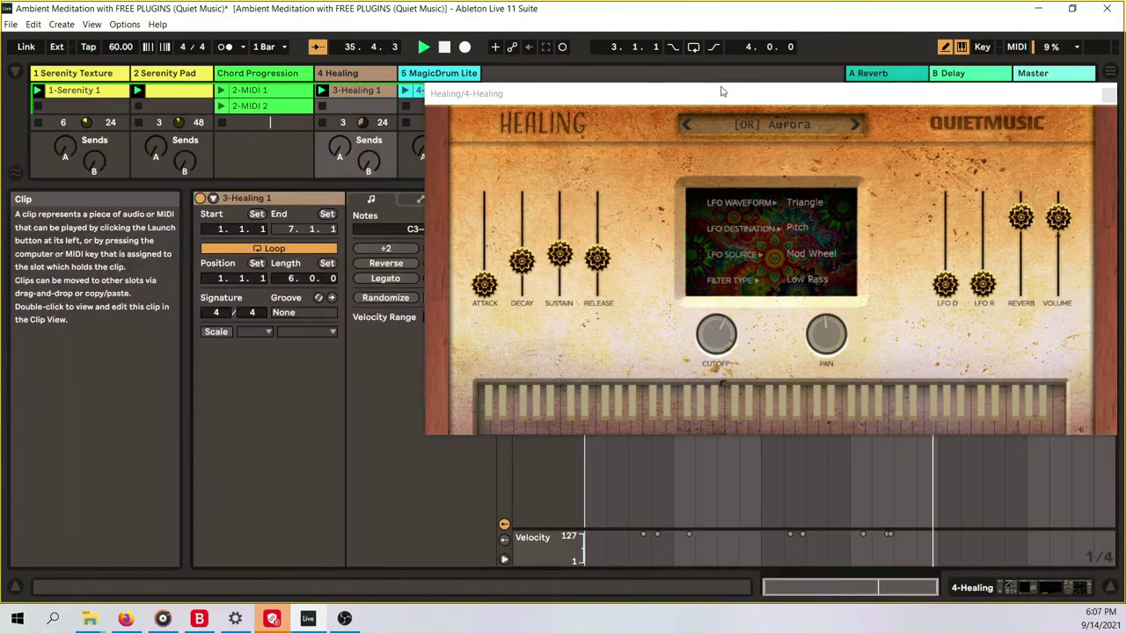
Move the Healing window aside and hide the clip editor to show the mixer's routing and volume sections.
mouse_move(724, 93)
mouse_down()
mouse_move(385, 65)
mouse_move(134, 62)
mouse_move(55, 104)
mouse_up()
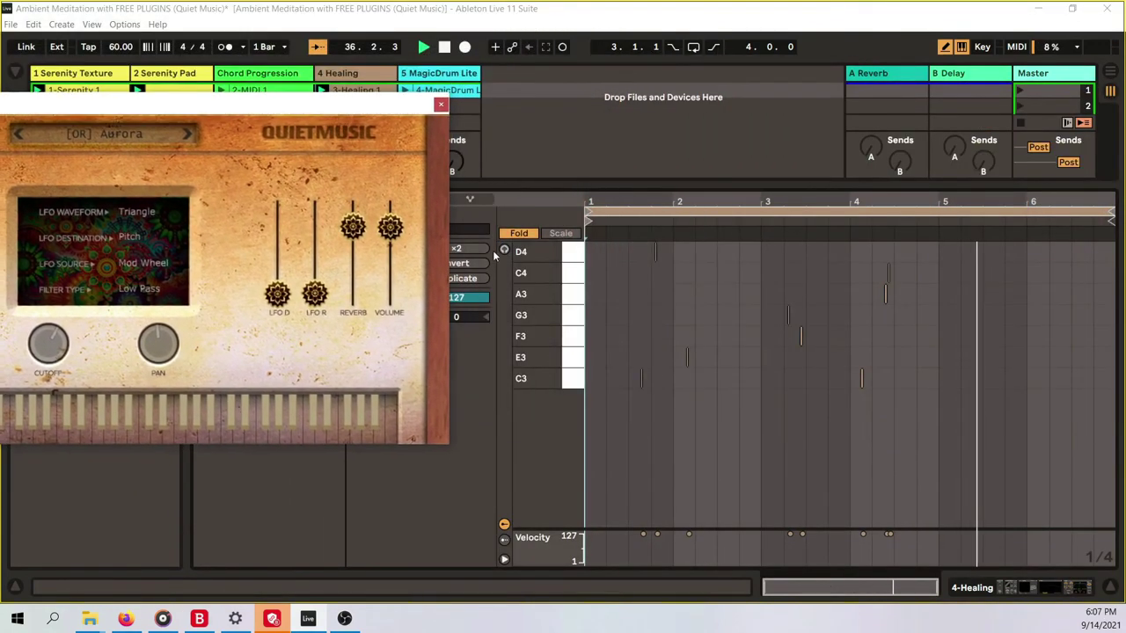
click(574, 234)
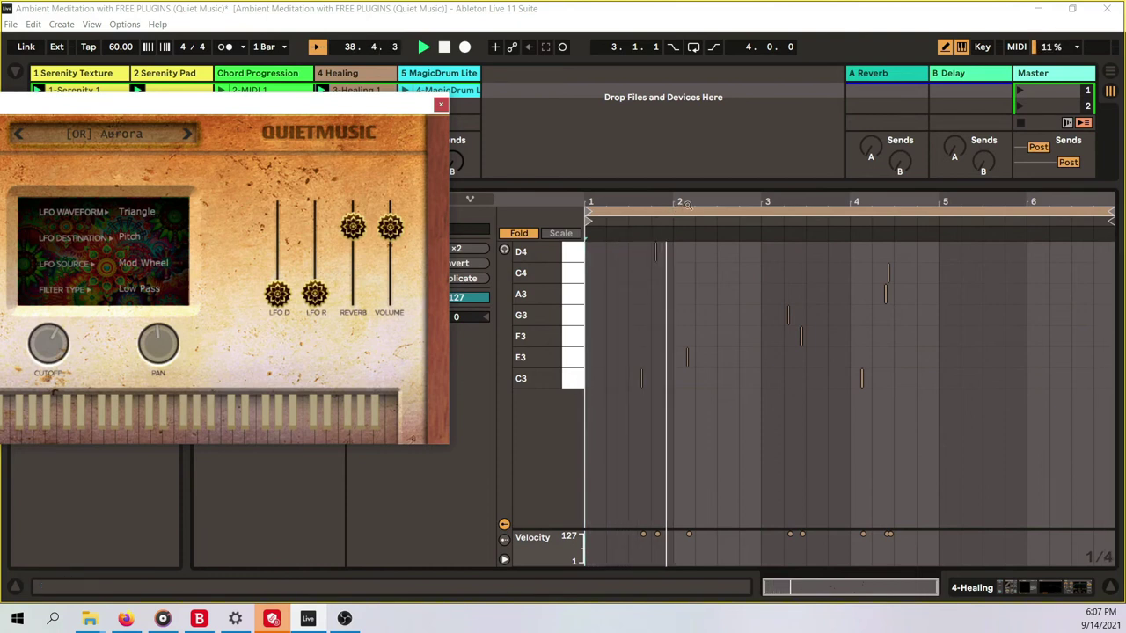
drag(348, 112, 354, 395)
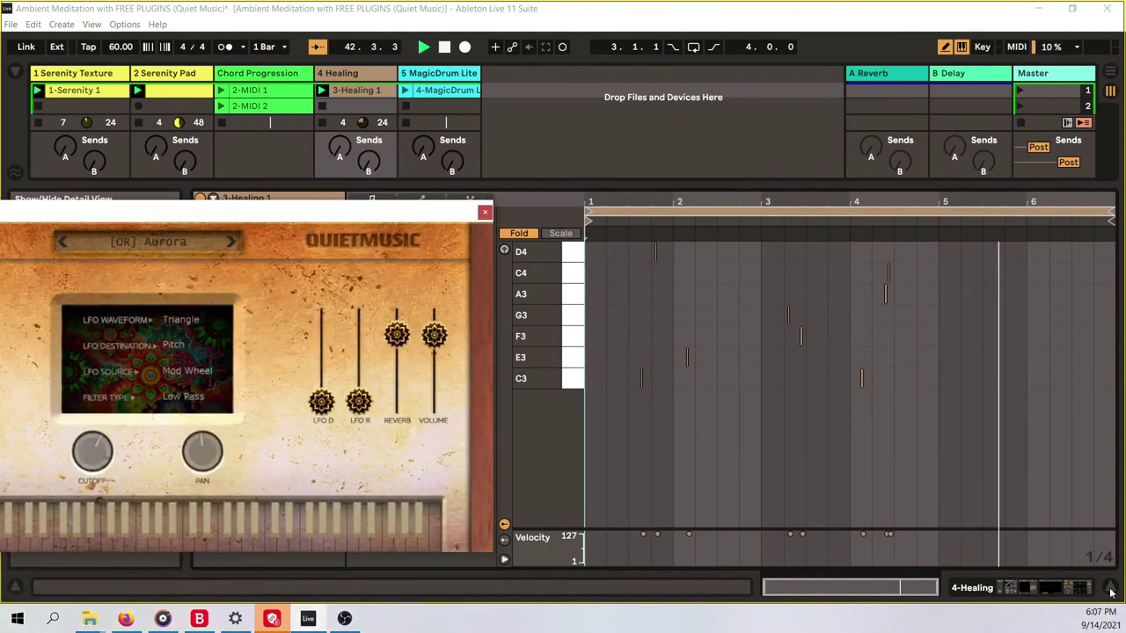
key(ctrl+alt+l)
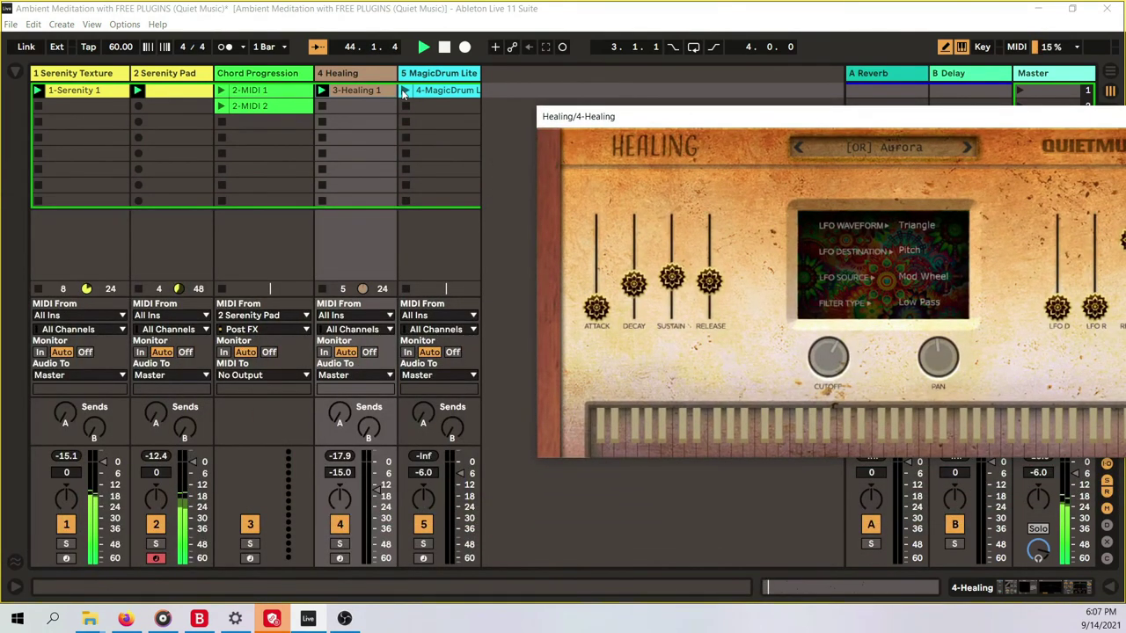
Open and close the MagicDrum Lite instrument window, then show the 4-MagicDrum Lite 1 clip's C#3–F#3 notes.
click(436, 78)
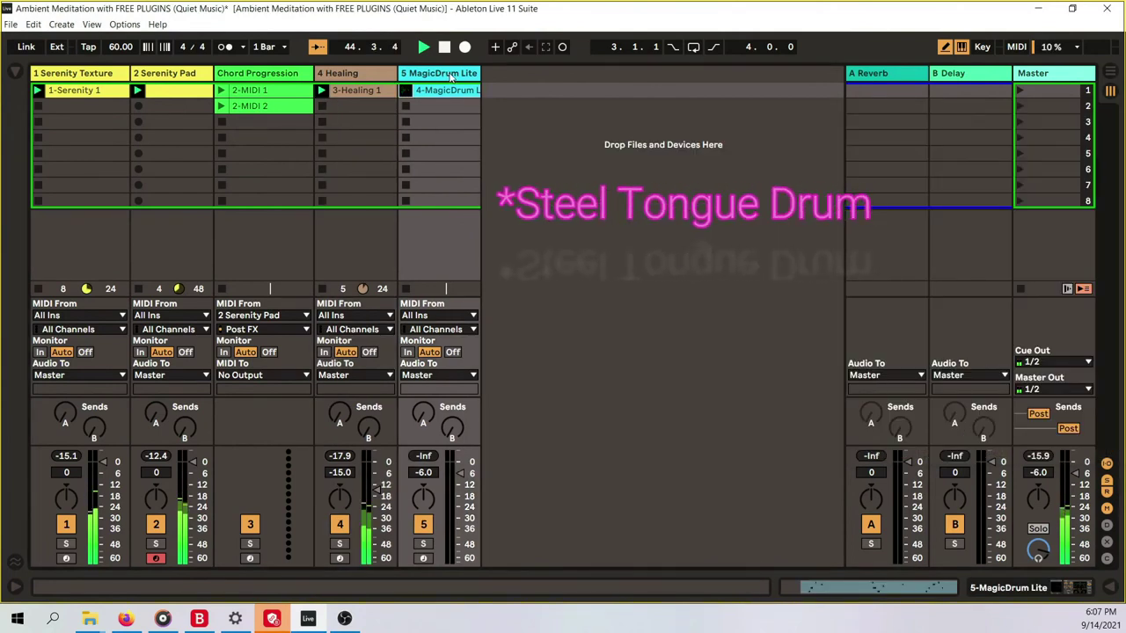
double_click(452, 77)
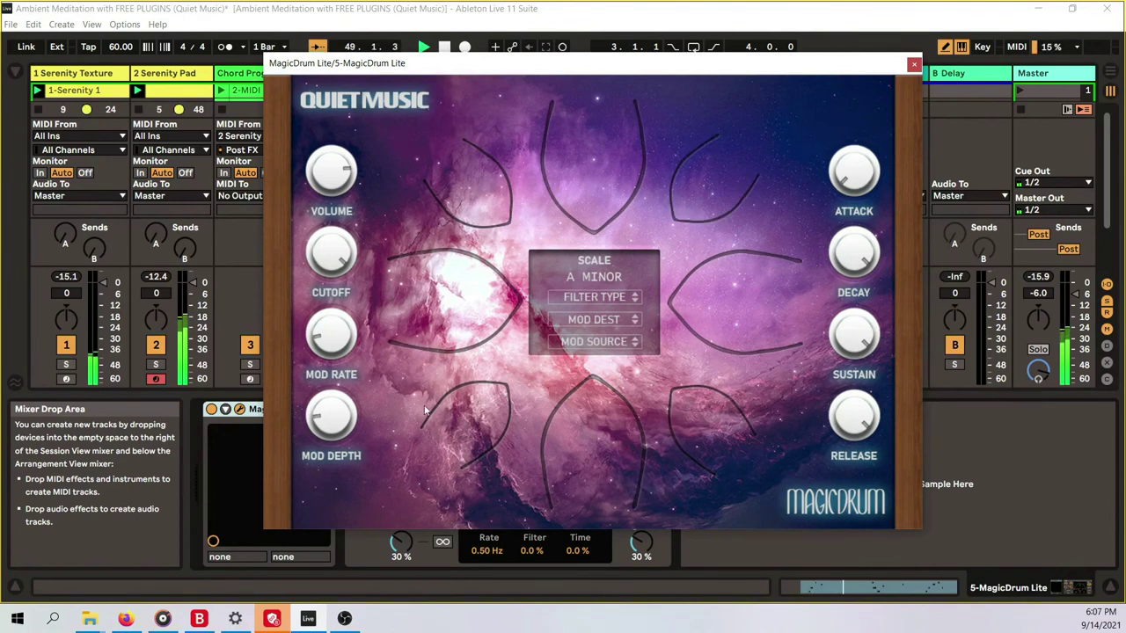
click(914, 64)
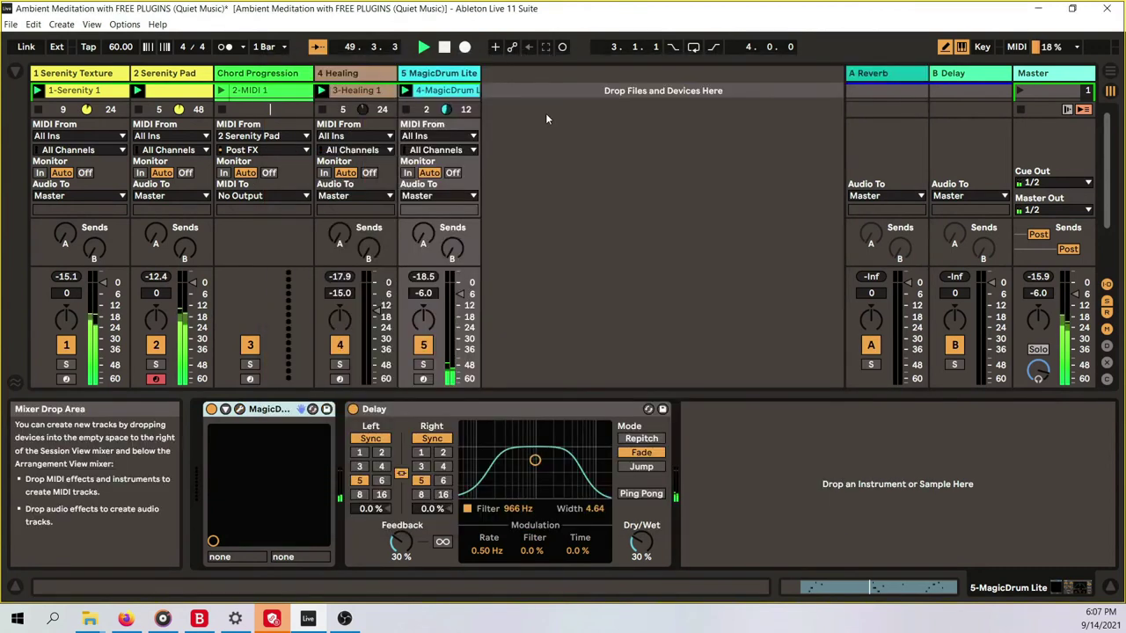
double_click(444, 91)
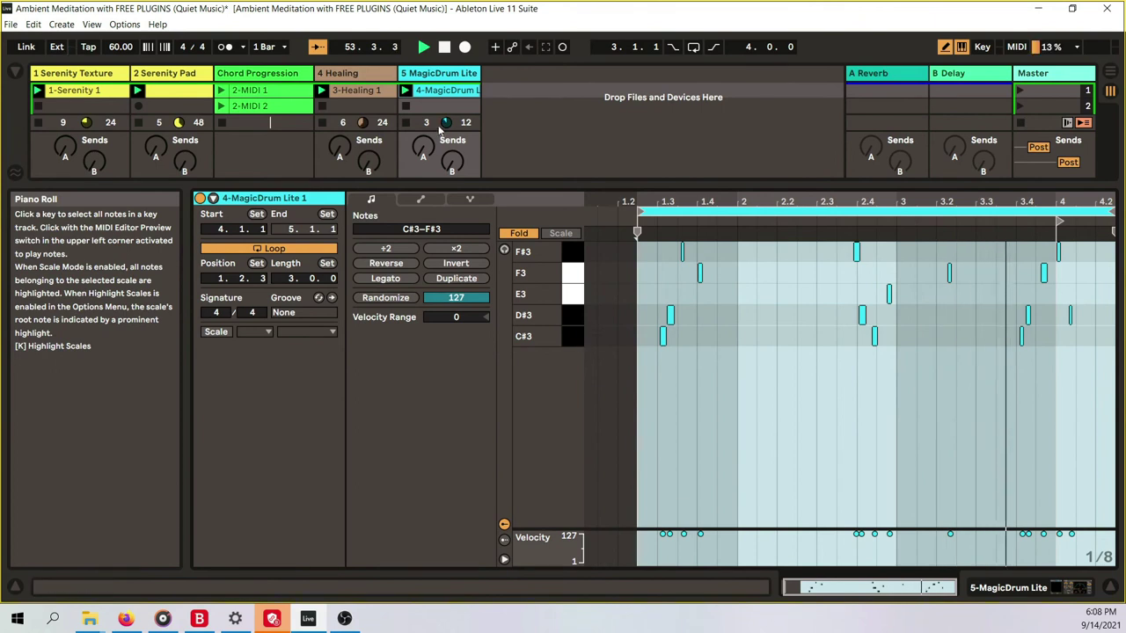
Toggle the MagicDrum Lite plug-in window with Ctrl+Alt+P, solo MagicDrum Lite, and reopen the Healing window.
click(440, 73)
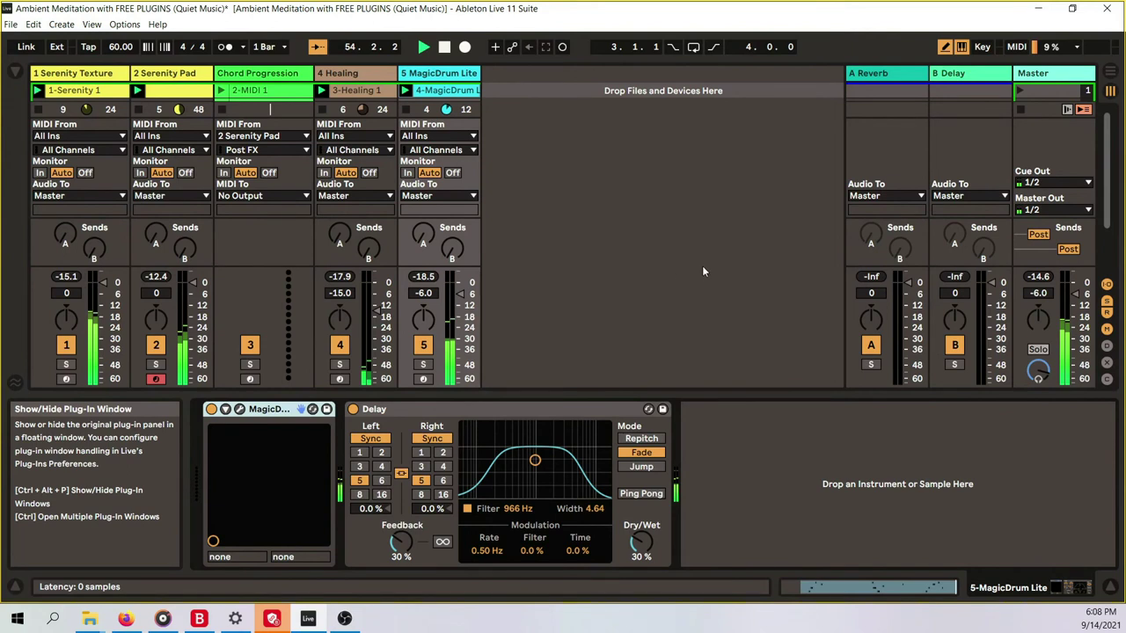
key(ctrl+alt+p)
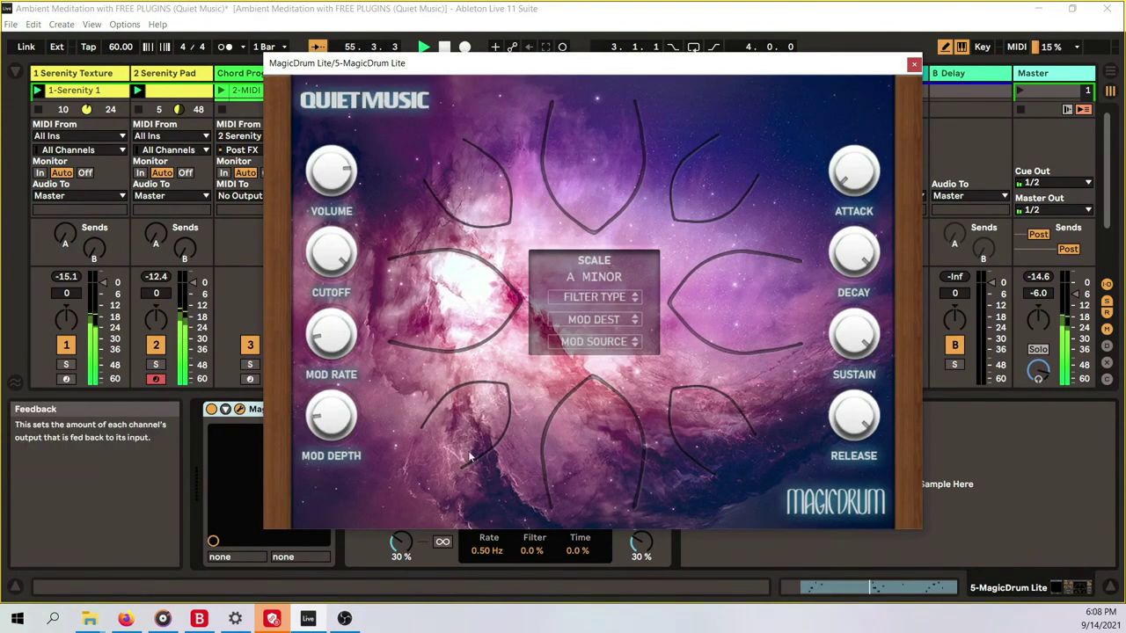
click(914, 64)
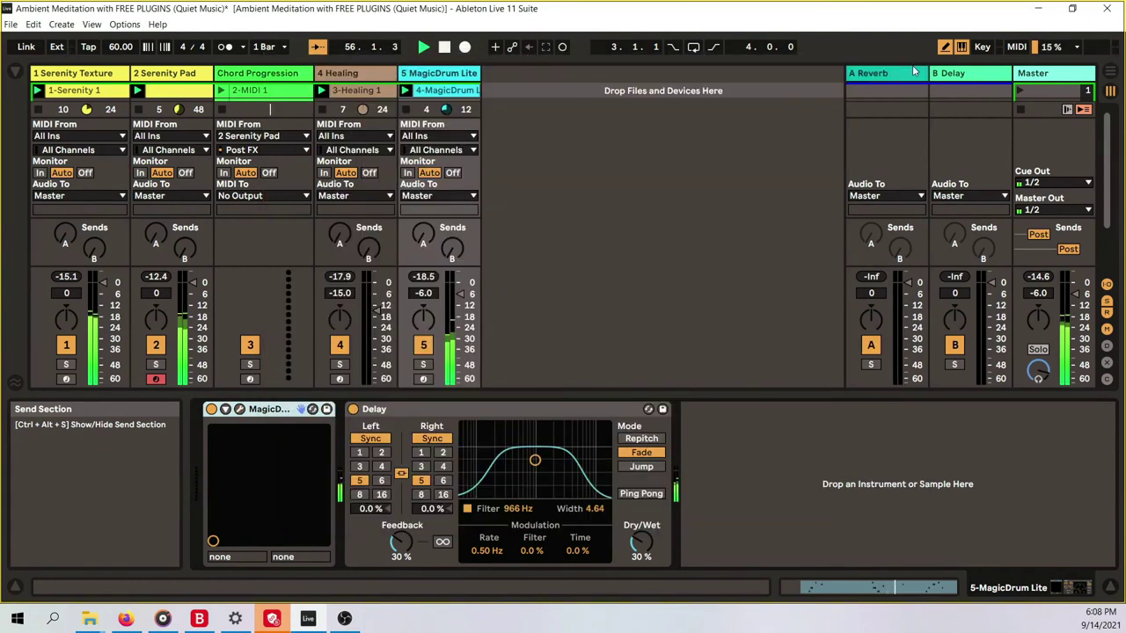
click(424, 365)
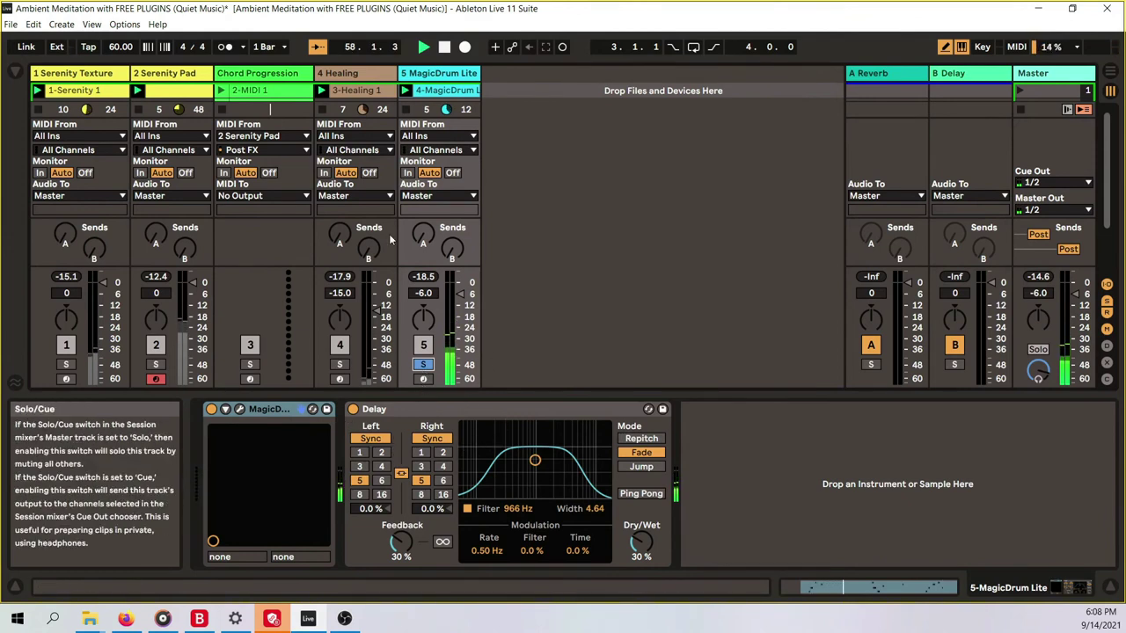
click(343, 73)
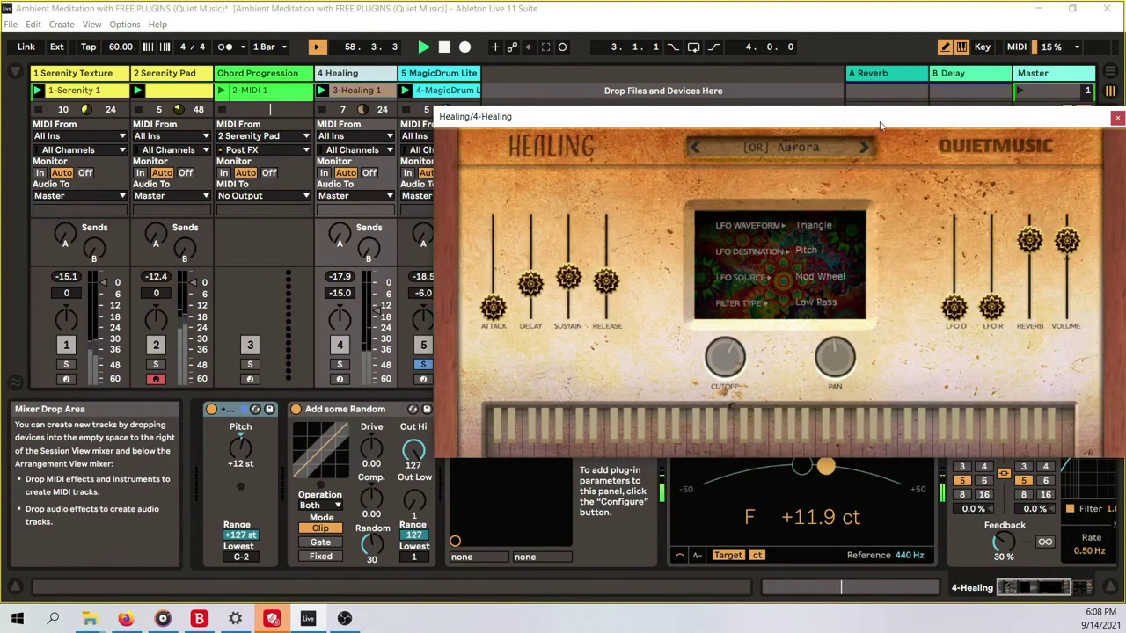
Move the Healing window aside to check its devices, then close it.
mouse_move(880, 126)
mouse_down()
mouse_move(522, 98)
mouse_move(516, 33)
mouse_up()
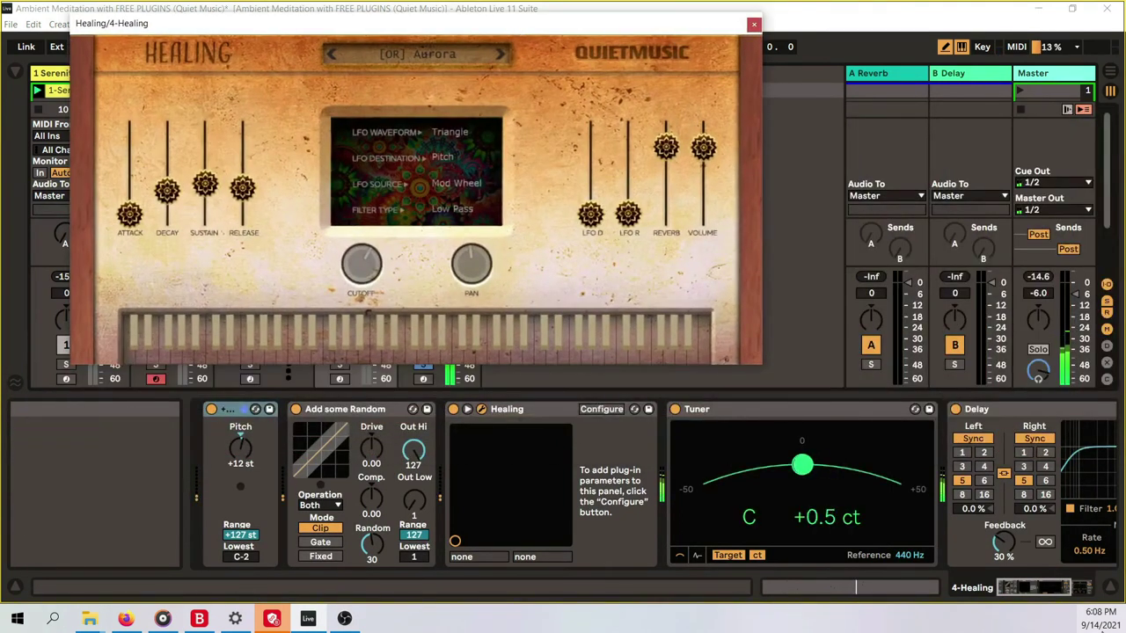
scroll(809, 457, right, 3)
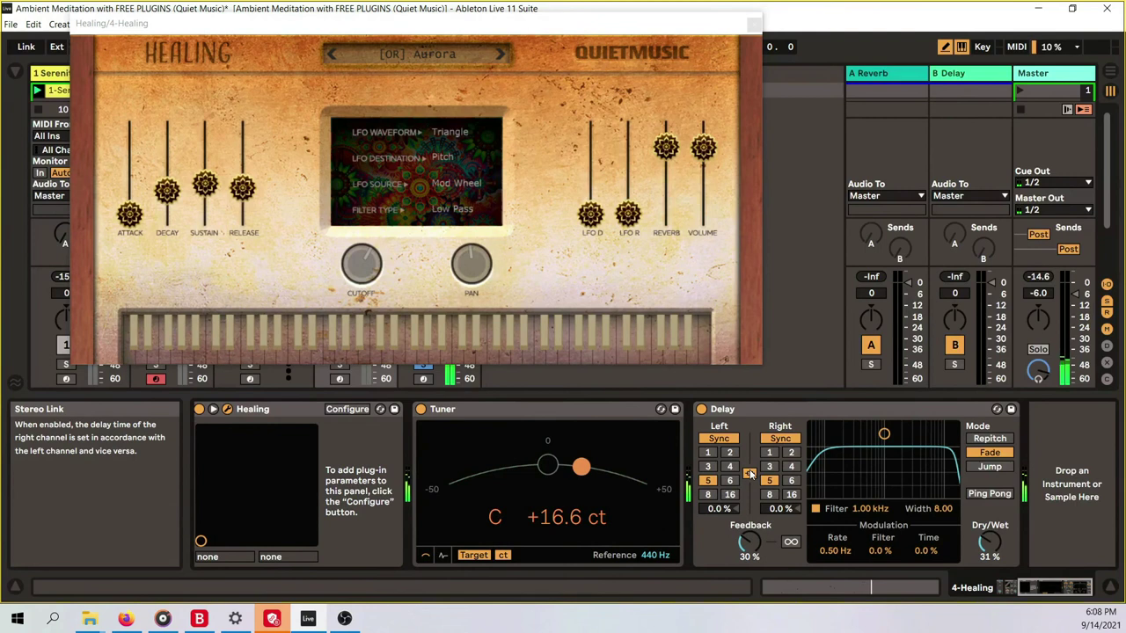
click(754, 24)
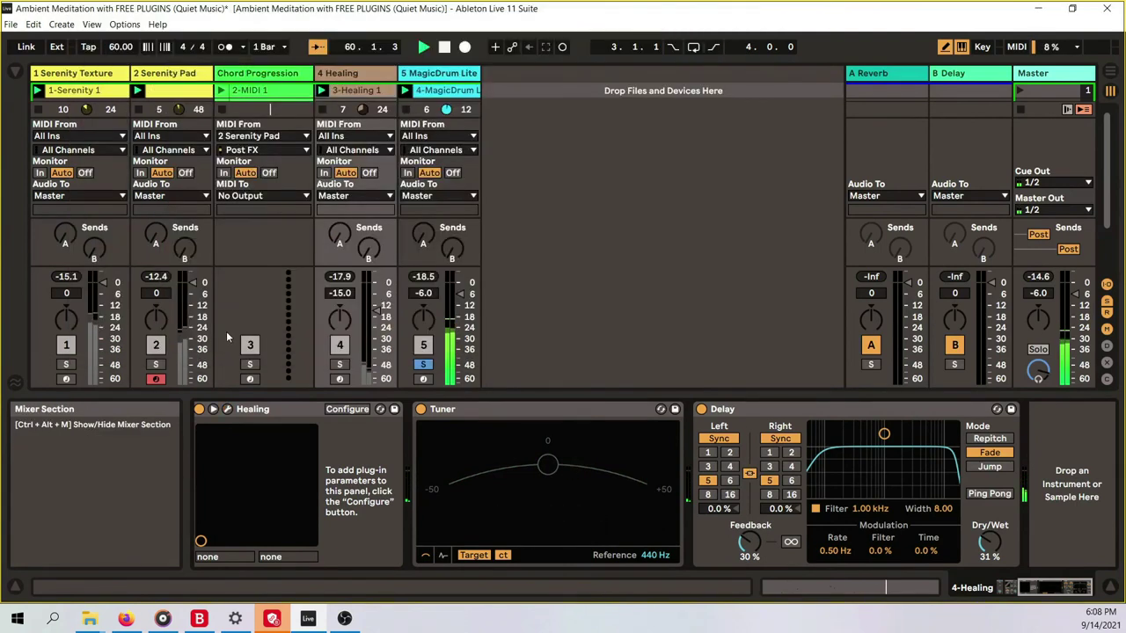
Solo and then unsolo Healing so all tracks play, then select Serenity Texture.
click(339, 365)
click(370, 74)
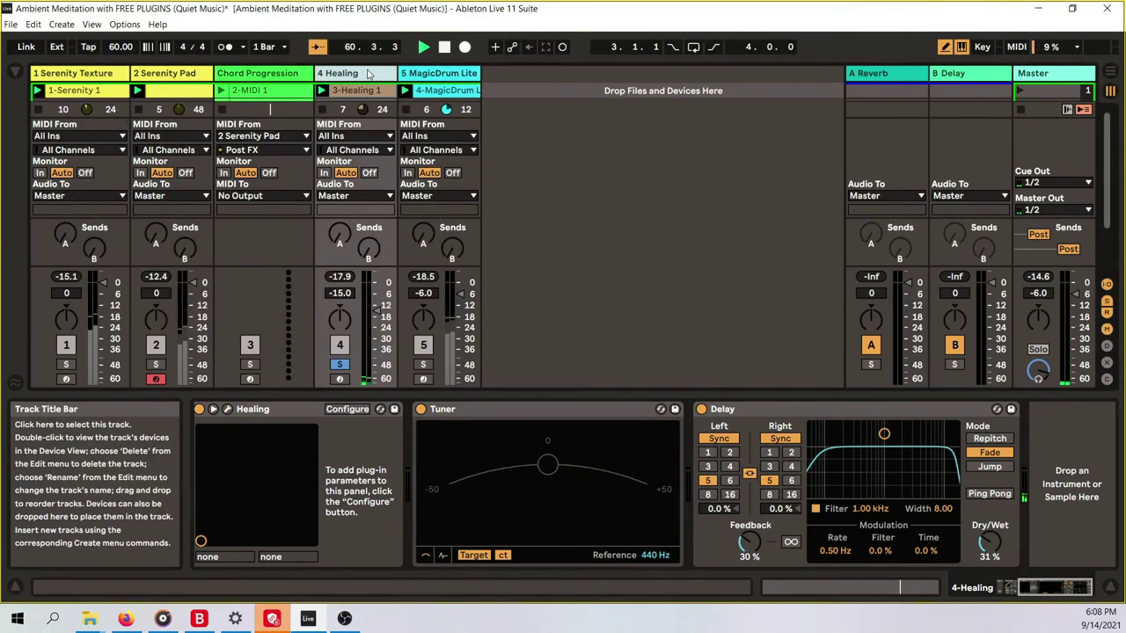
scroll(471, 413, left, 3)
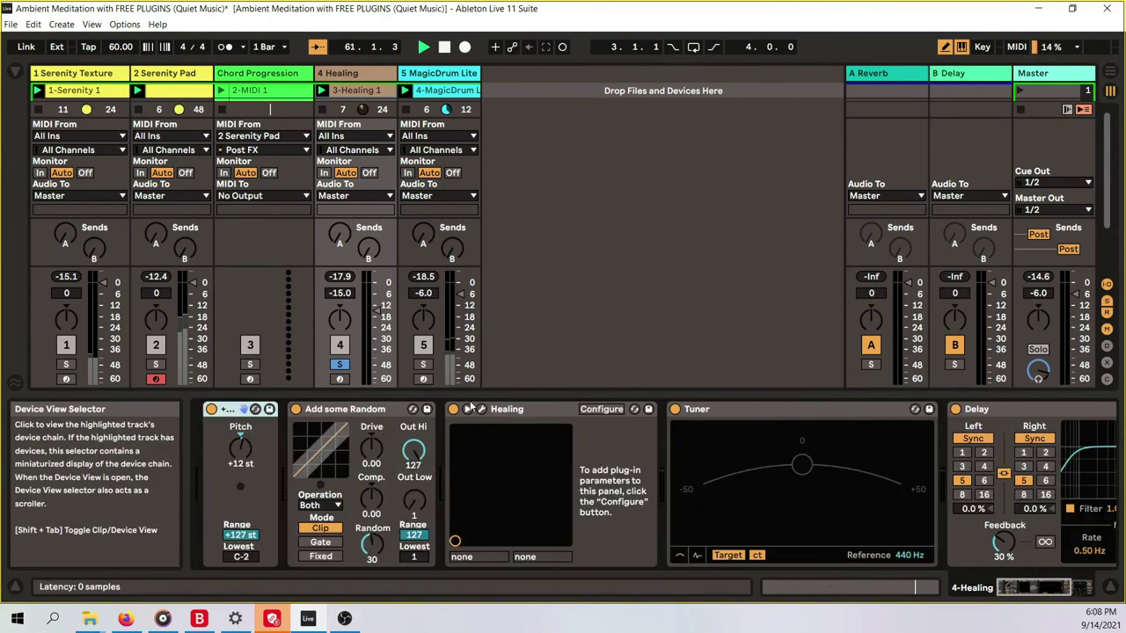
click(340, 366)
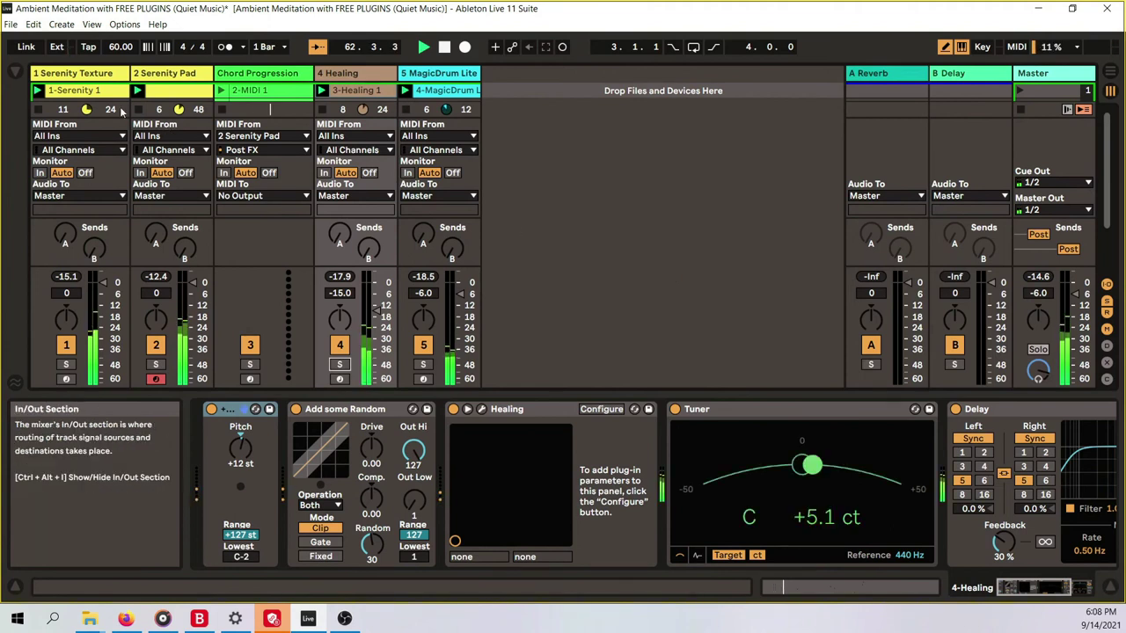
click(99, 77)
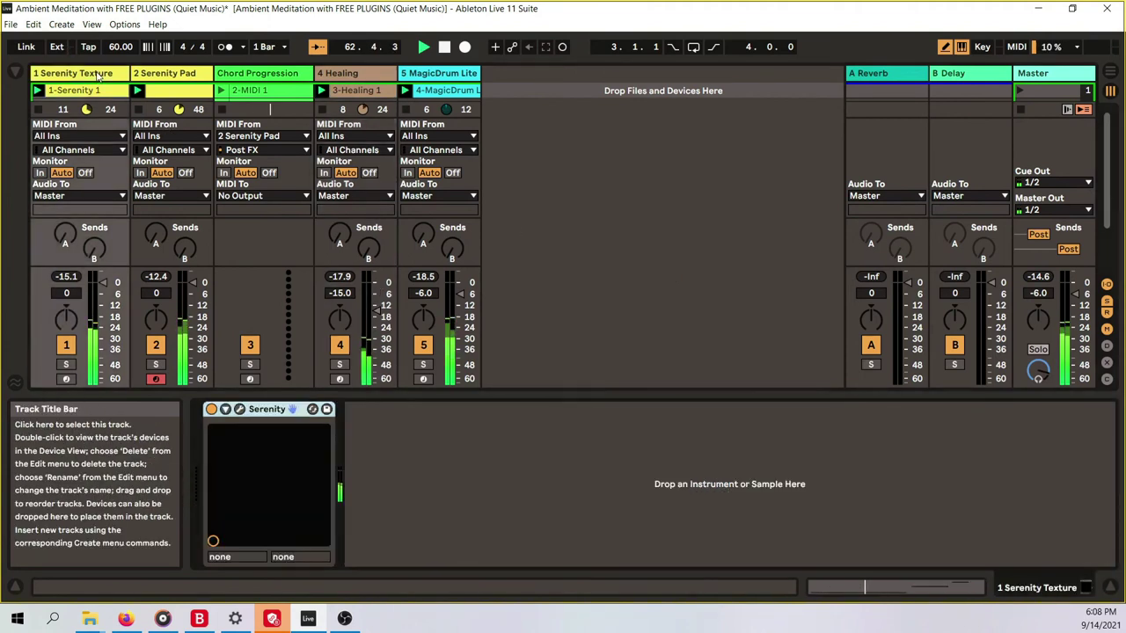
click(239, 410)
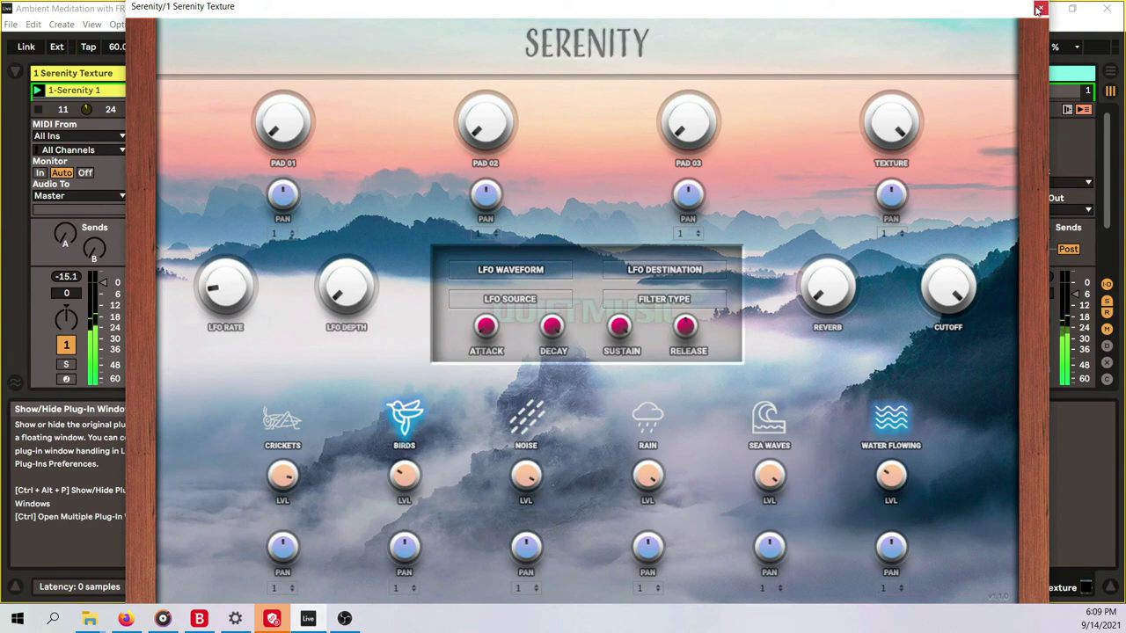
click(1041, 8)
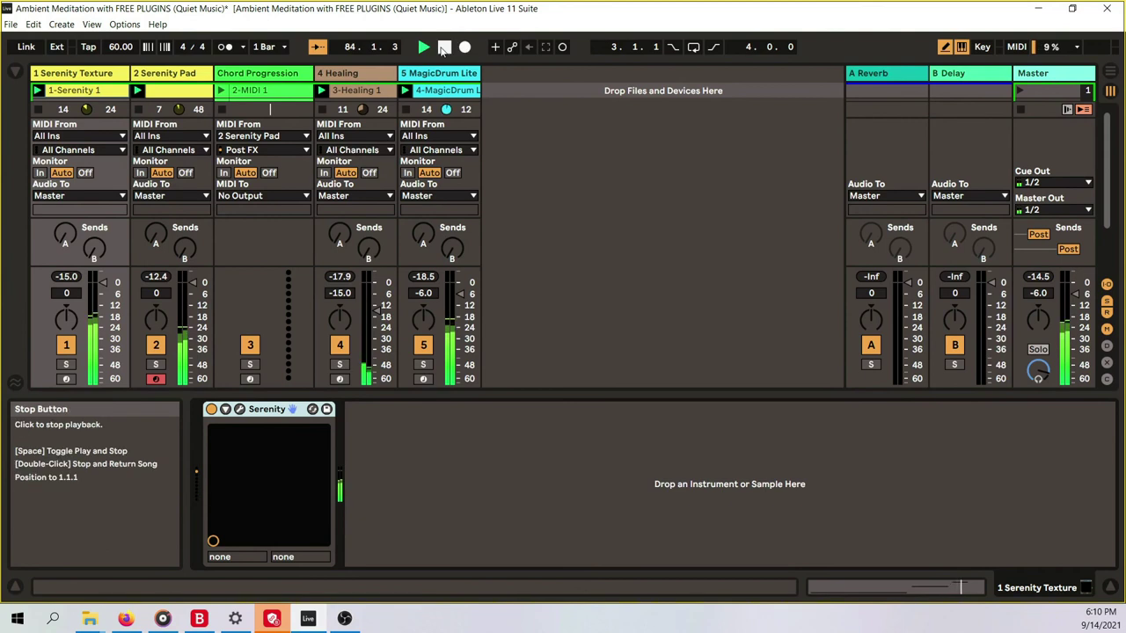
Stop playback of the ambient set at bar 84.
click(443, 49)
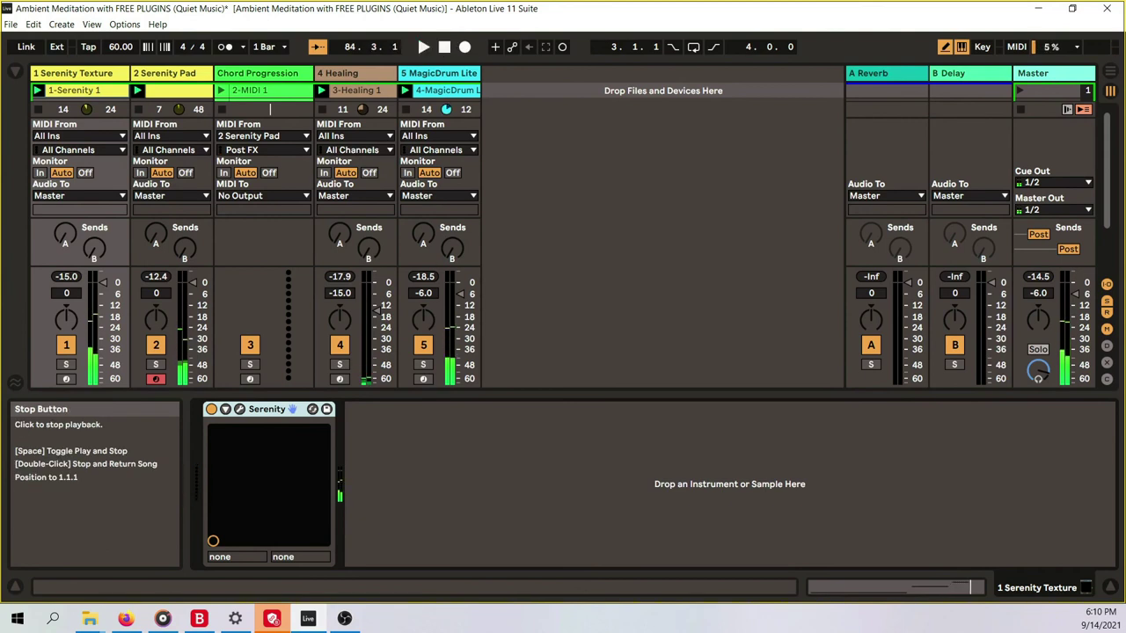